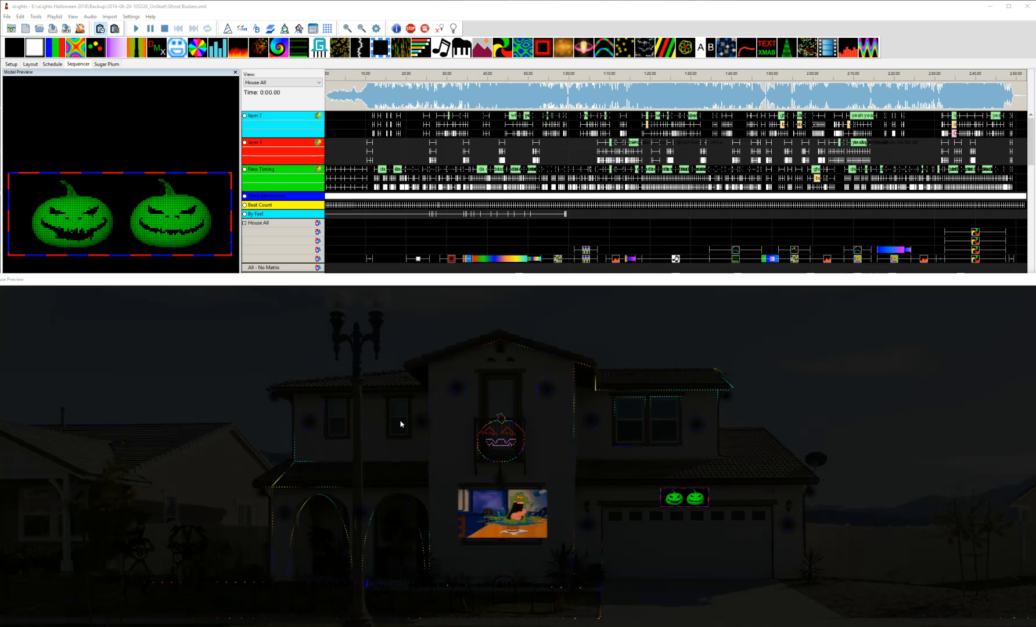
# Step: Open the Pumpkin1 model's sub-models in the layout, enlarge the preview, view the list of defined sub-models, and close without changes
pyautogui.click(29, 65)
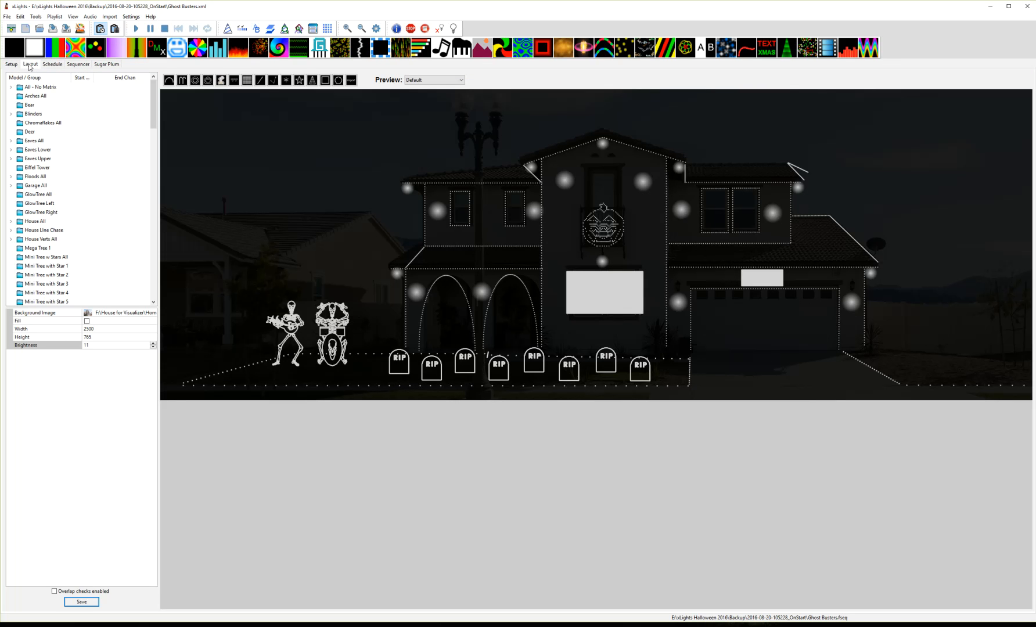
pyautogui.click(606, 223)
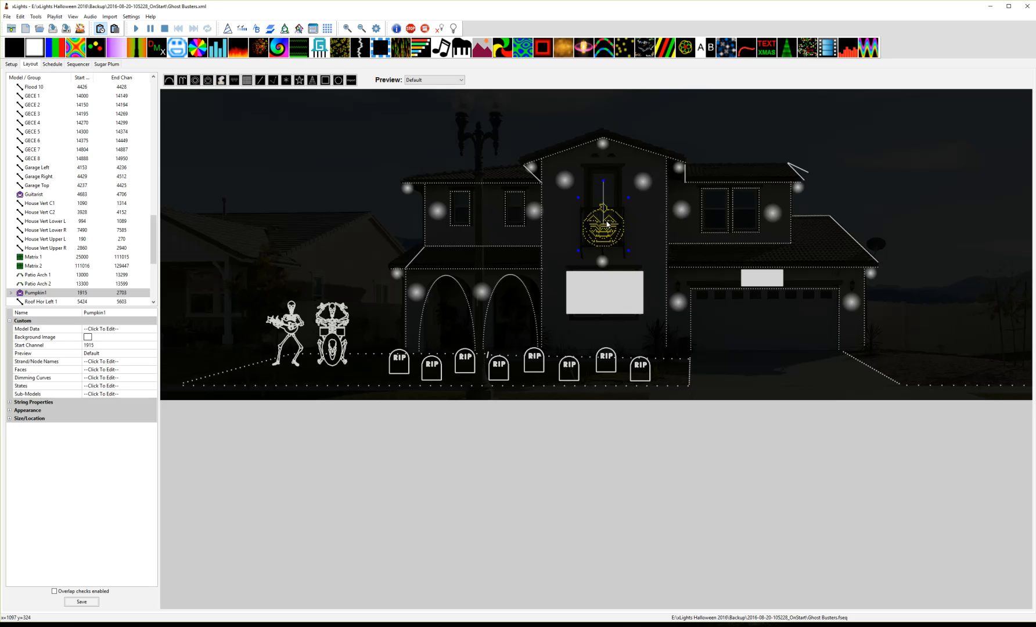
pyautogui.click(140, 395)
pyautogui.click(152, 395)
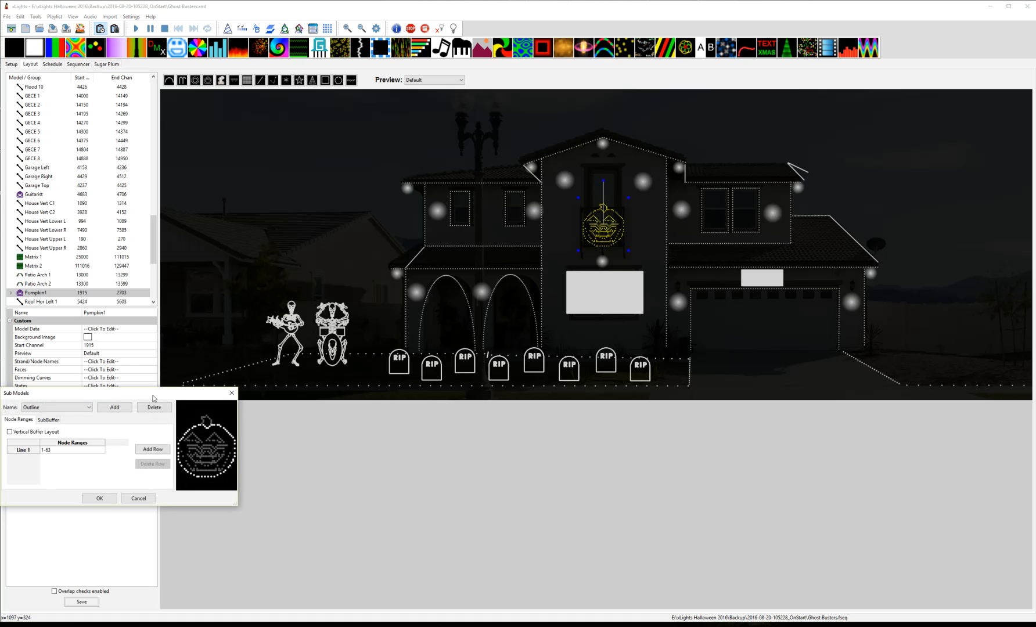
pyautogui.moveTo(248, 511); pyautogui.dragTo(493, 586)
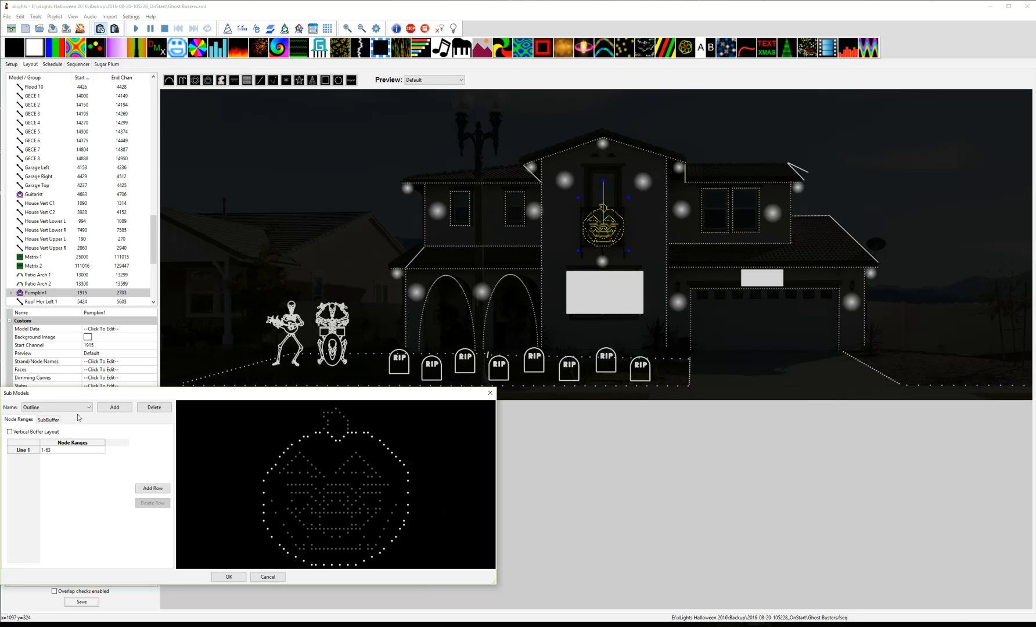
pyautogui.click(82, 405)
pyautogui.click(76, 424)
pyautogui.click(268, 577)
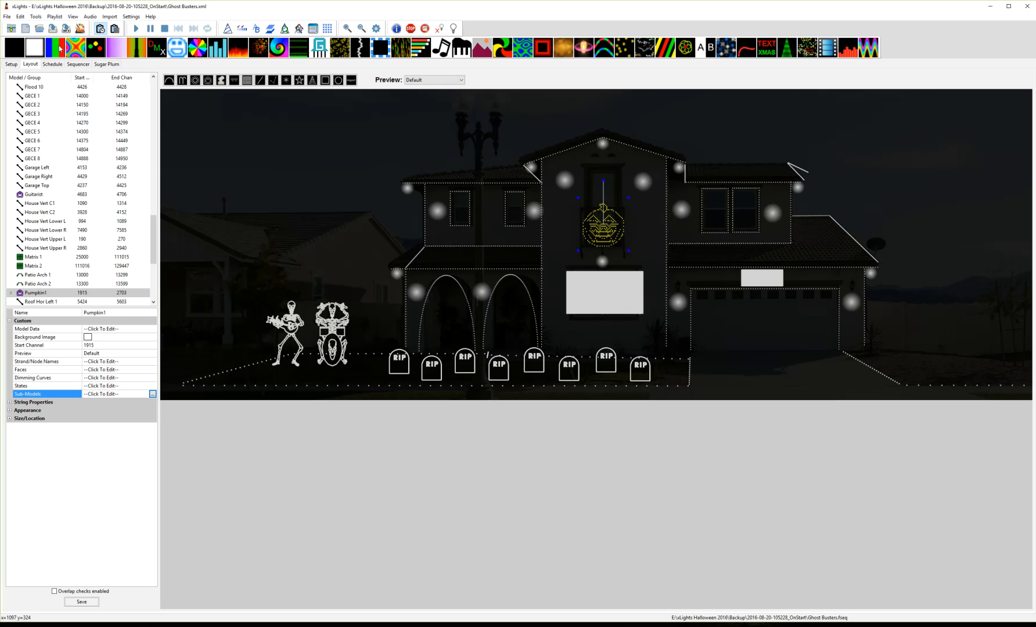
# Step: Return to the sequence and play the Ghost Busters show from the start to about 2:49 before stopping playback
pyautogui.click(81, 66)
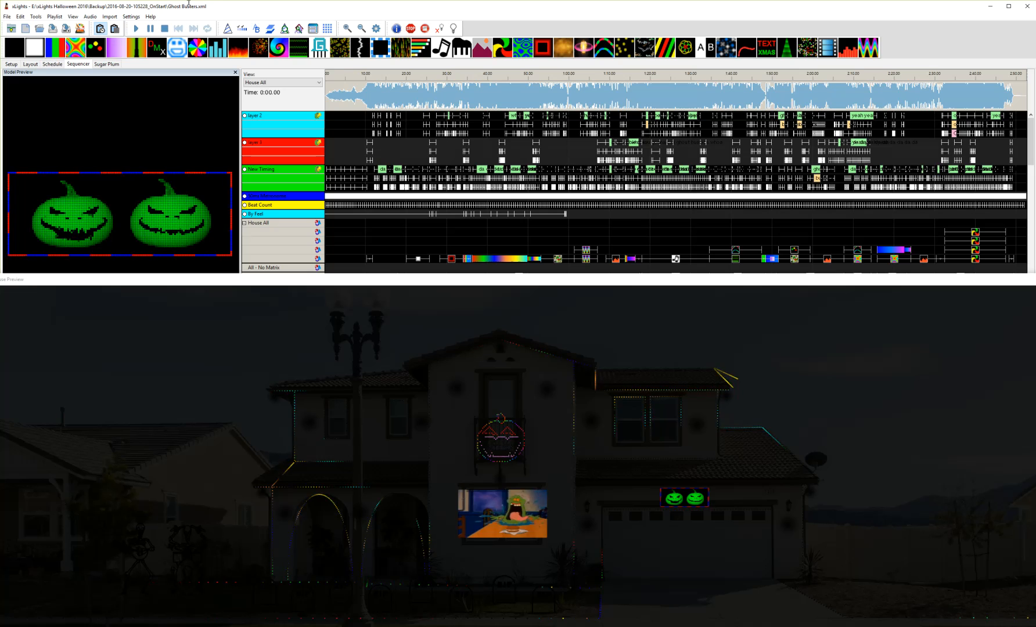
pyautogui.click(136, 29)
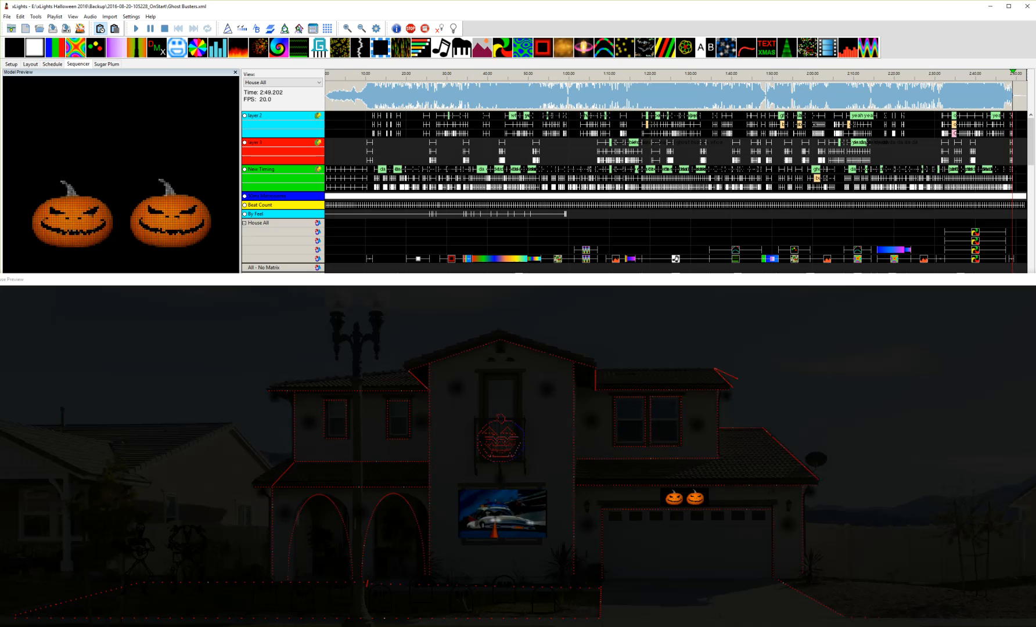
pyautogui.click(166, 30)
pyautogui.click(165, 30)
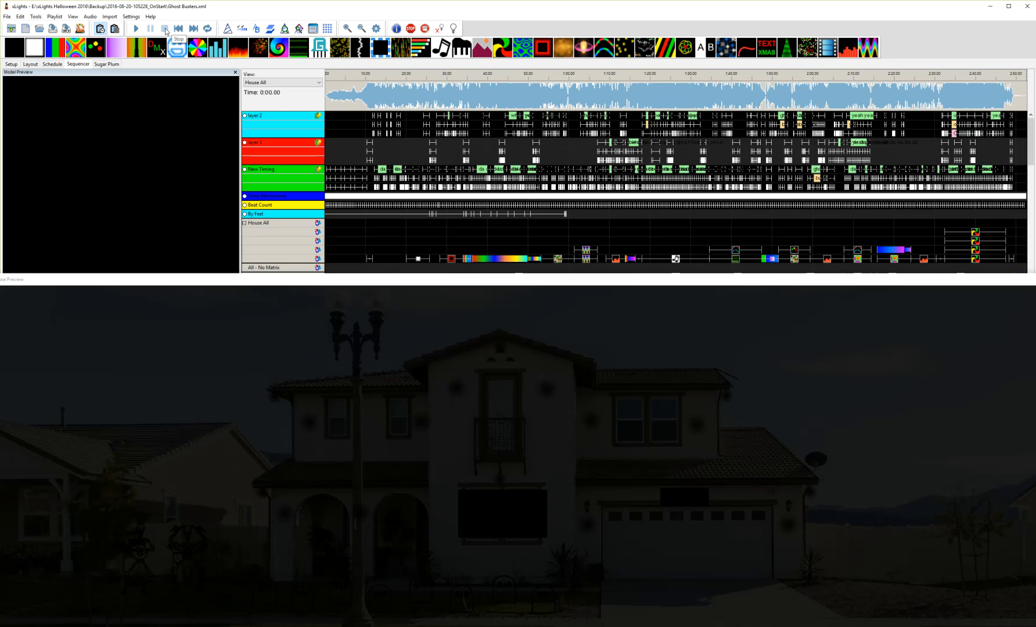
# Step: Preview the early House All effects on the house, including the white On fade and the Ripple effect near 30 seconds
pyautogui.click(402, 283)
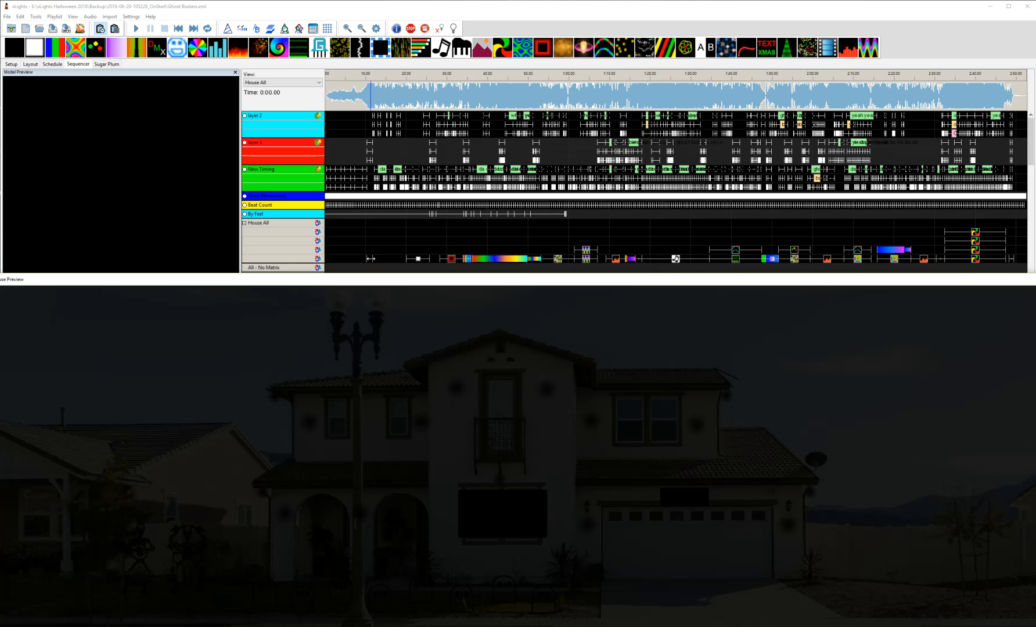
pyautogui.press('space')
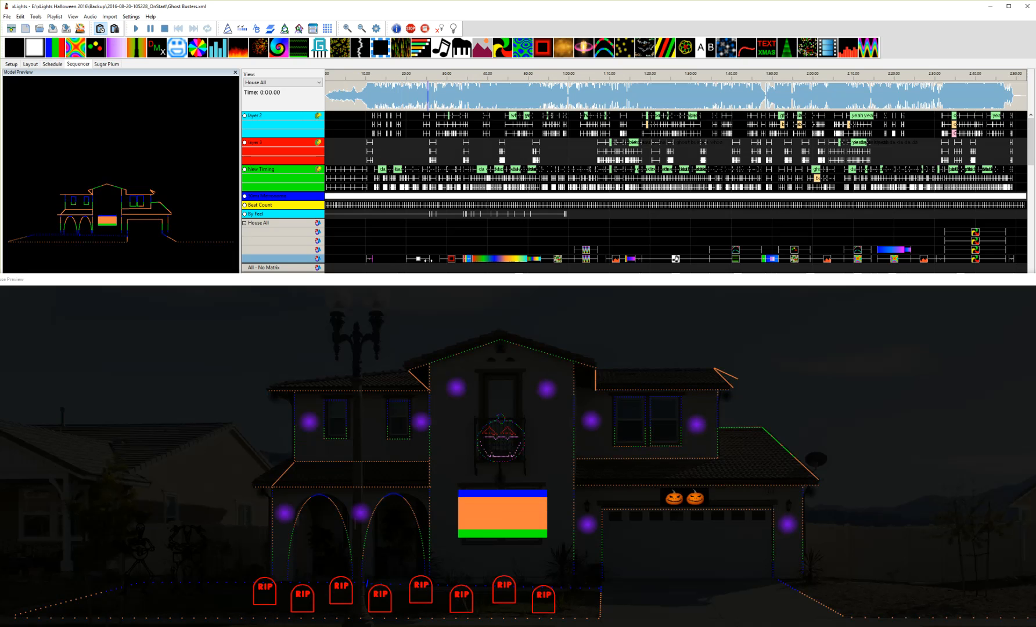
pyautogui.click(420, 258)
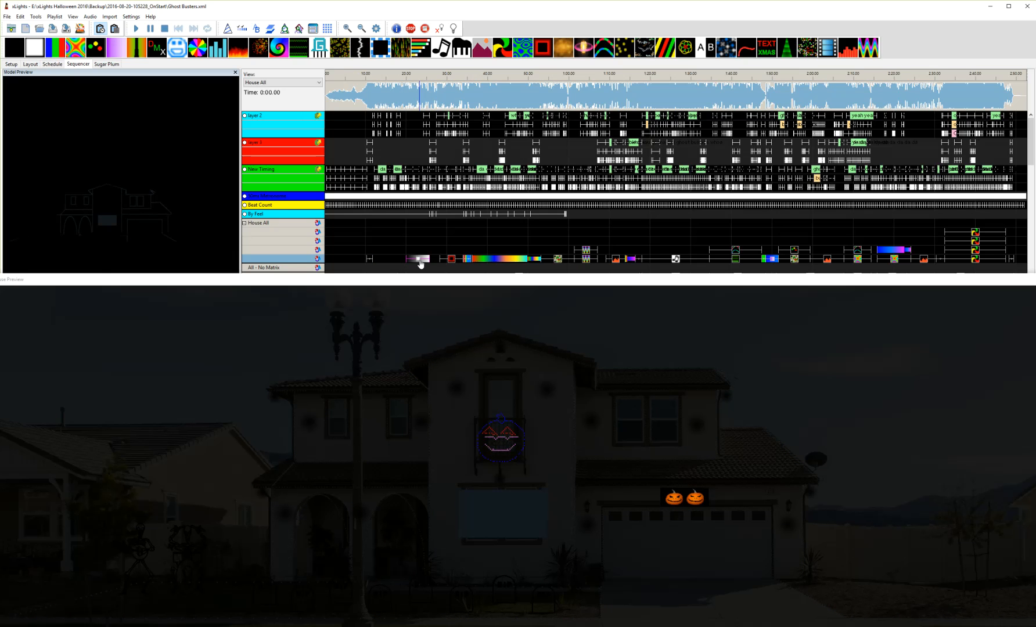
pyautogui.click(452, 259)
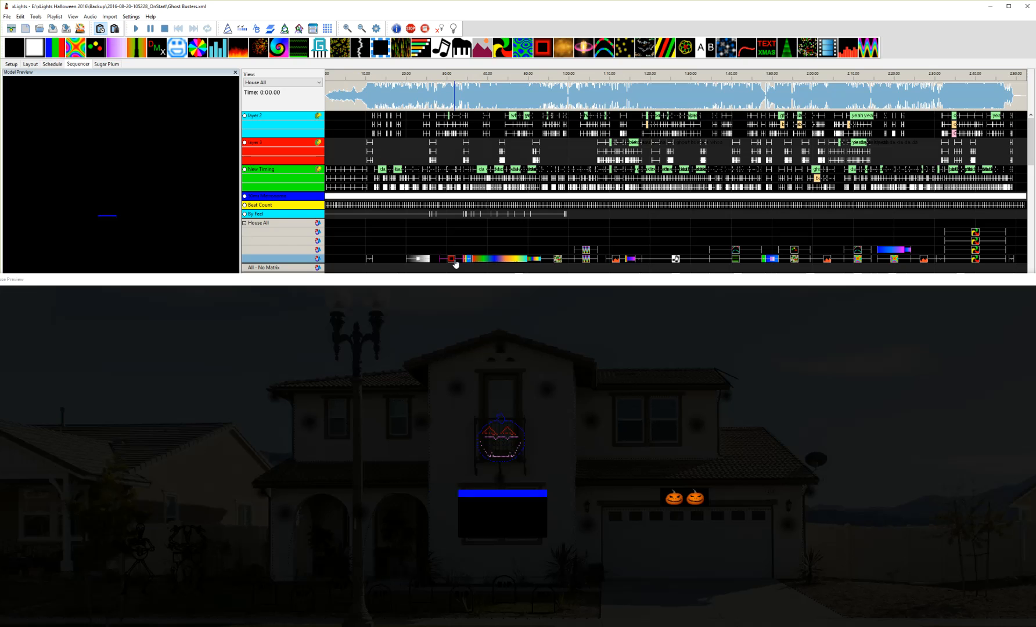
# Step: Move the House Preview off the sequencer and heighten the effect grid, keeping the Ripple effect in House All selected
pyautogui.moveTo(685, 281); pyautogui.dragTo(0, 224)
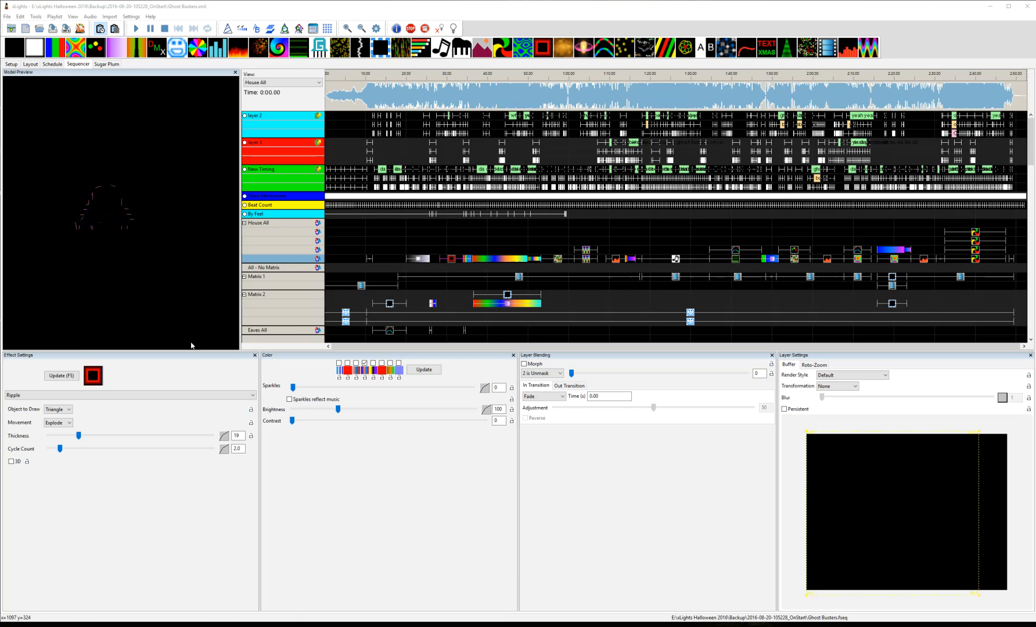
pyautogui.moveTo(189, 350); pyautogui.dragTo(194, 456)
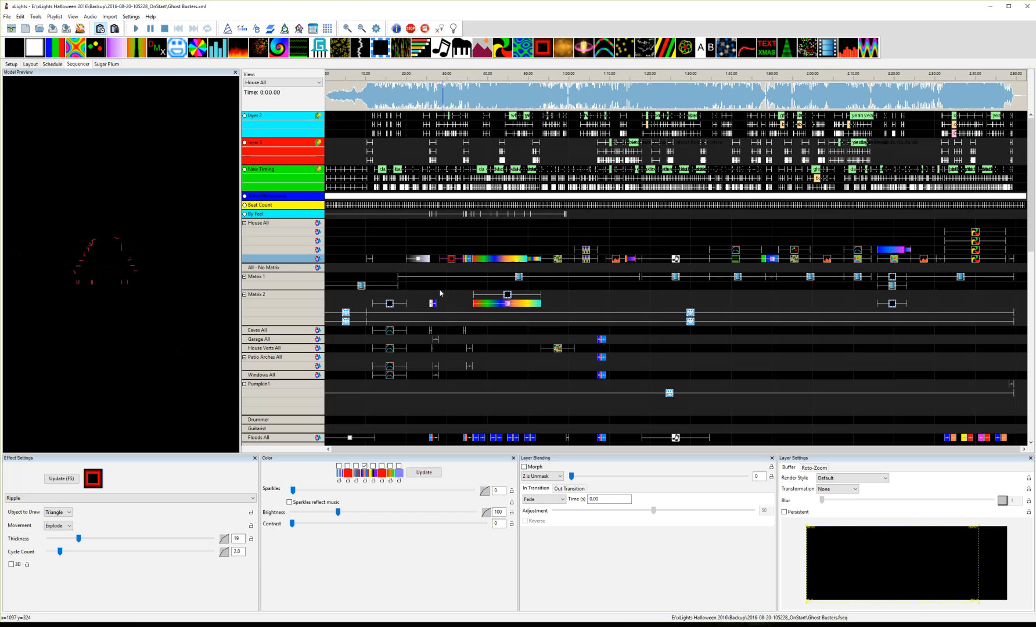
pyautogui.click(451, 259)
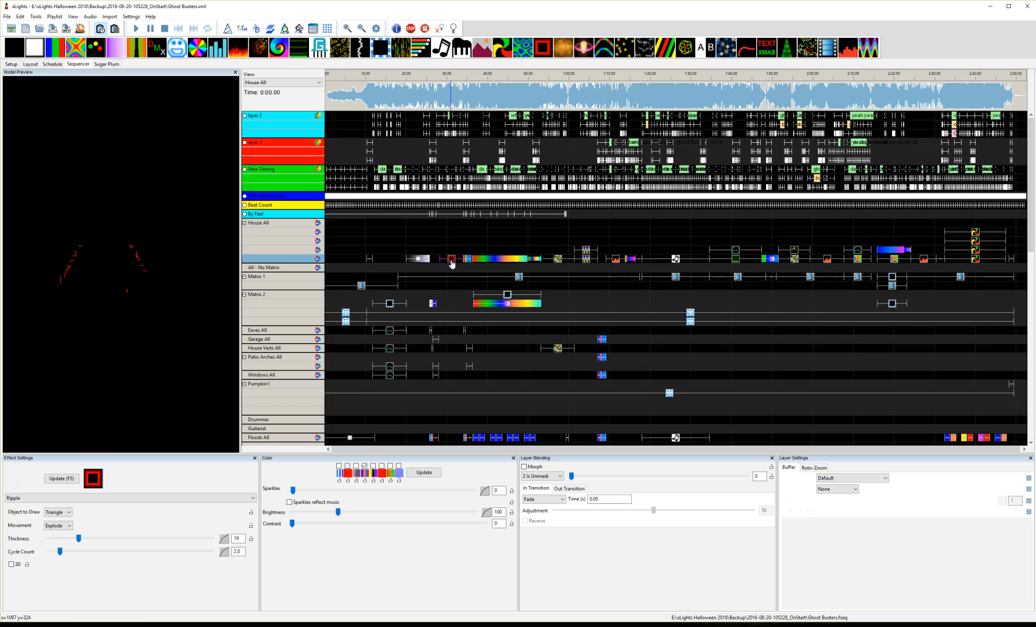
# Step: Compare the settings of the On, Ripple and Fan effects in the House All row between about 20 and 50 seconds
pyautogui.click(418, 260)
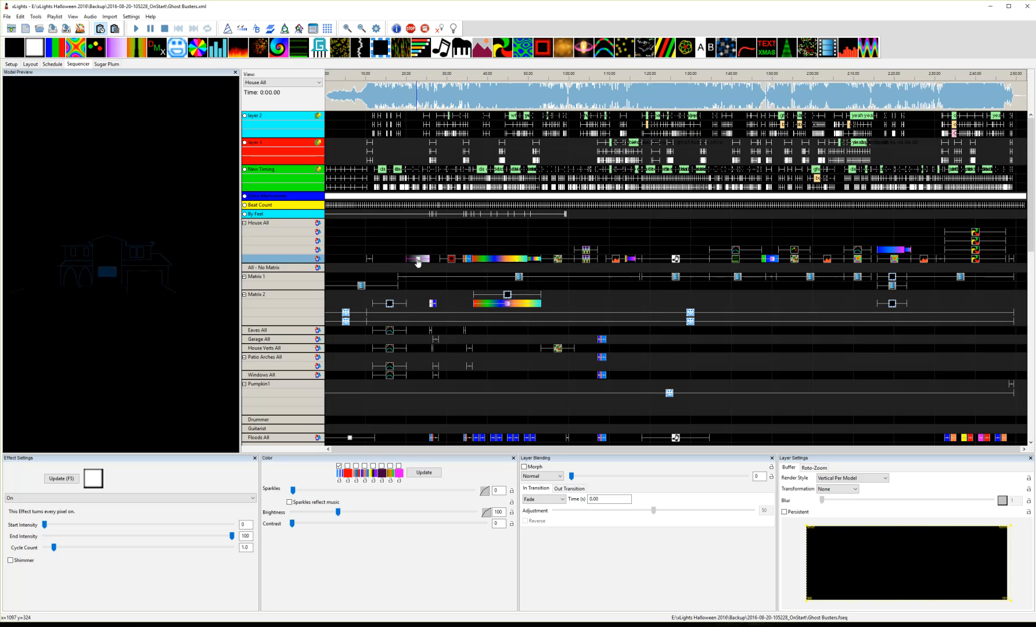
pyautogui.click(451, 260)
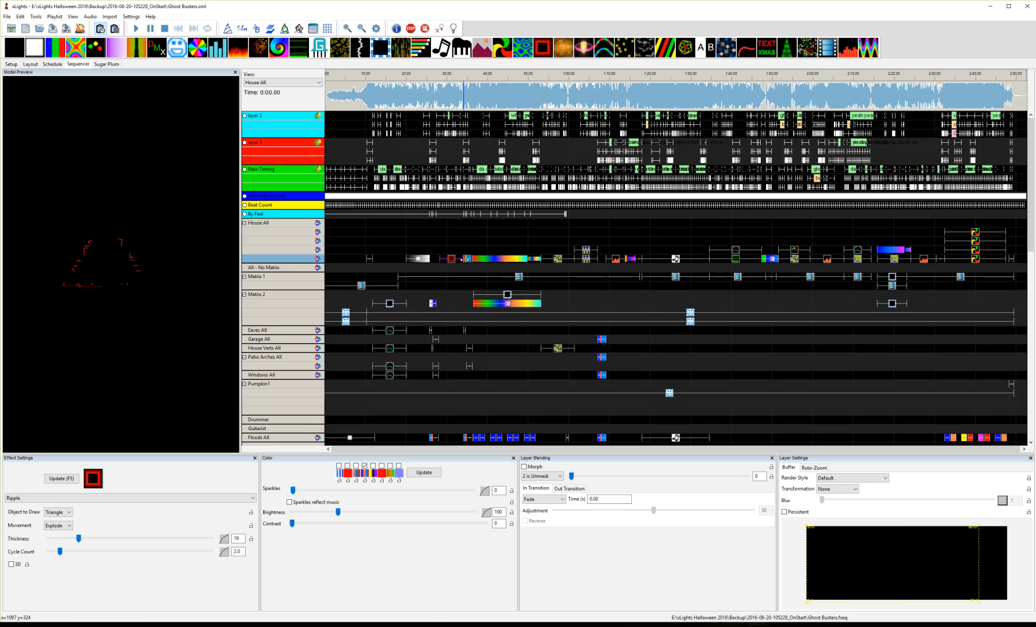
pyautogui.click(462, 259)
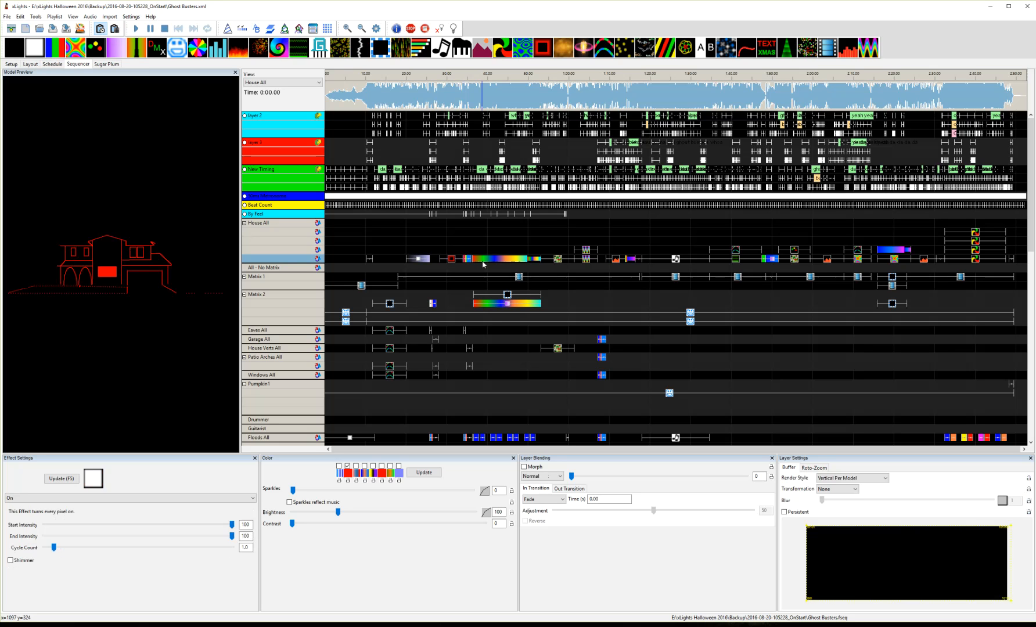
pyautogui.click(485, 261)
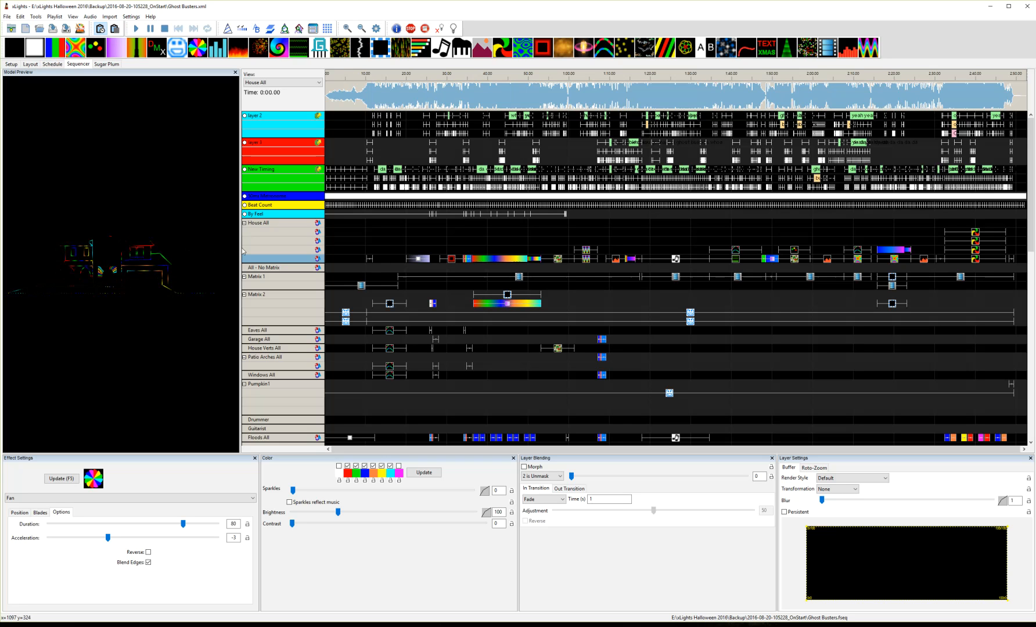
# Step: Widen the Model Preview and review the Twinkle, Wave and VU Meter effects in the House All row
pyautogui.moveTo(239, 250); pyautogui.dragTo(303, 252)
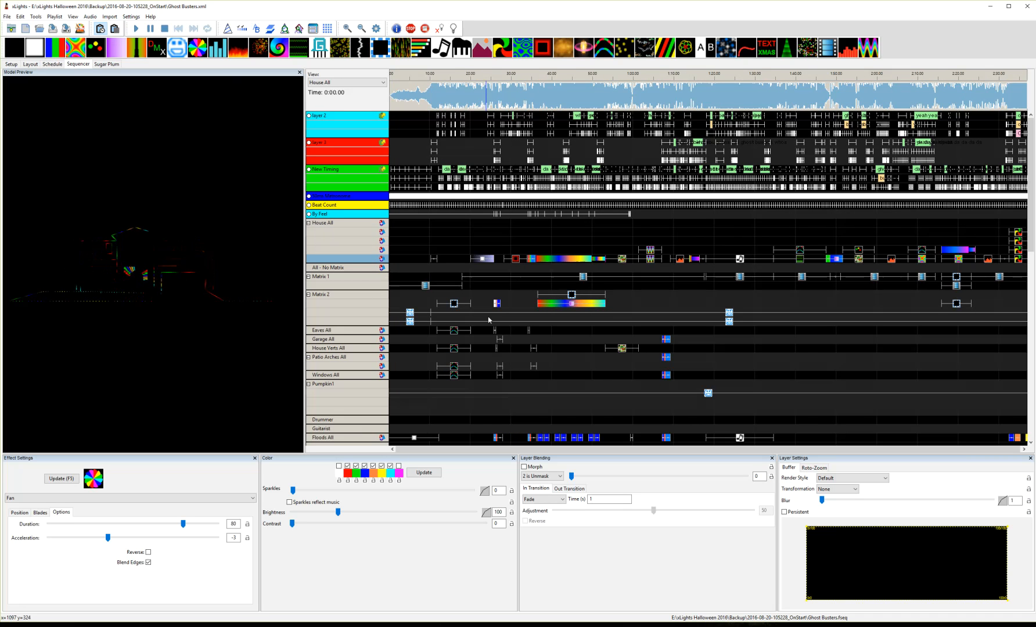
pyautogui.click(620, 260)
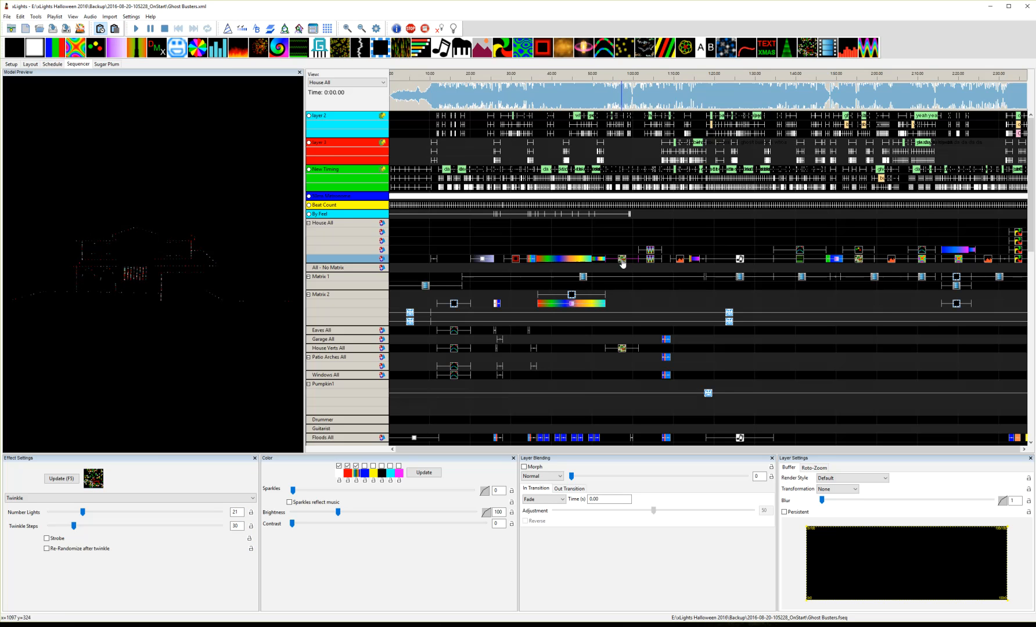
pyautogui.click(650, 251)
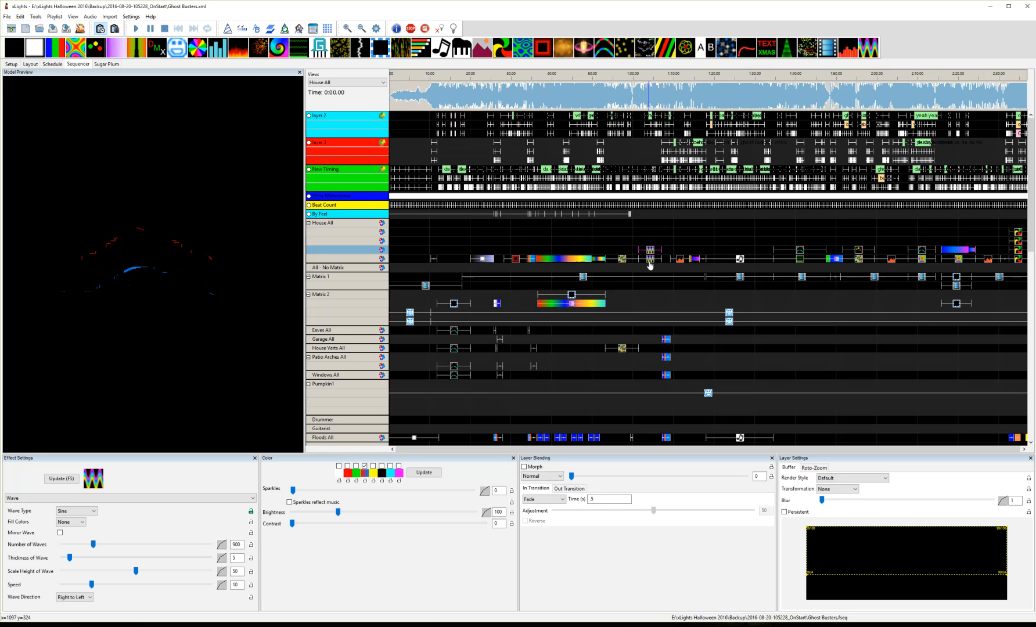
pyautogui.click(680, 261)
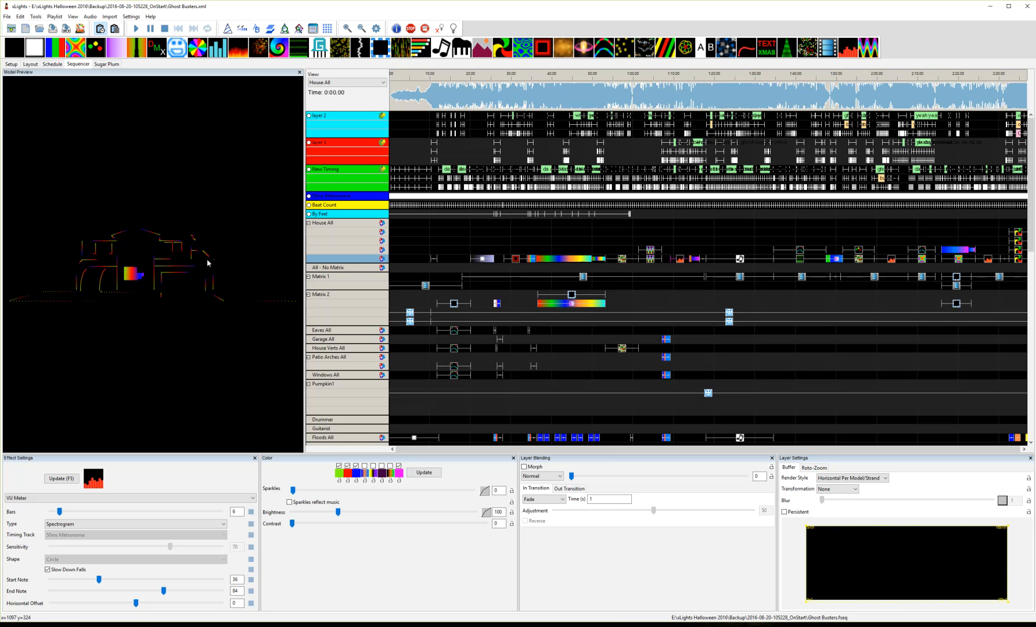
# Step: Bring back the House Preview, play the waveform range around the VU Meter effect, stop, and move the preview away
pyautogui.moveTo(0, 272); pyautogui.dragTo(970, 281)
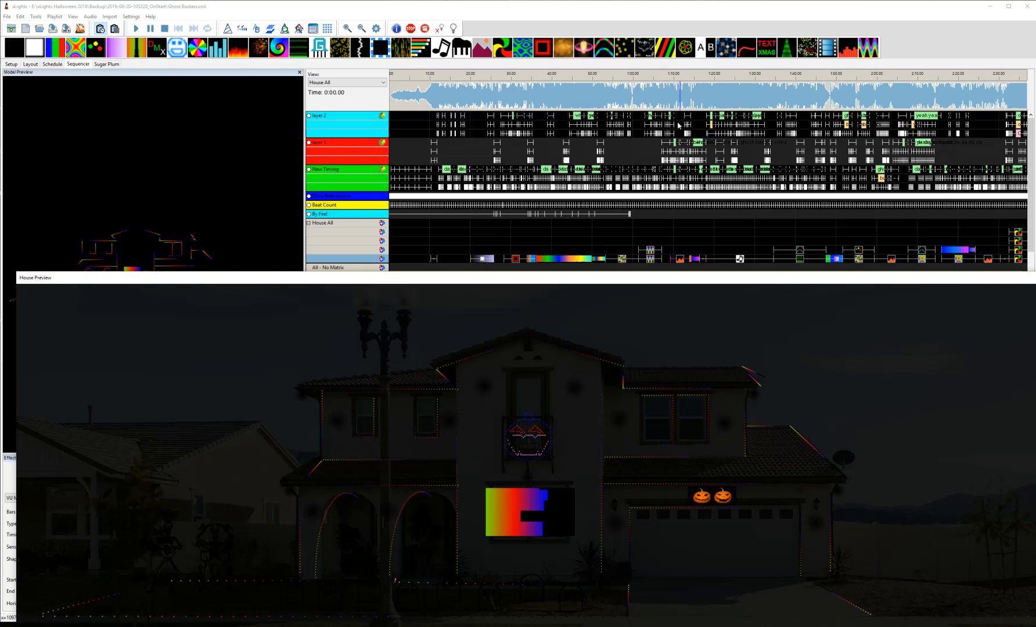
pyautogui.click(670, 106)
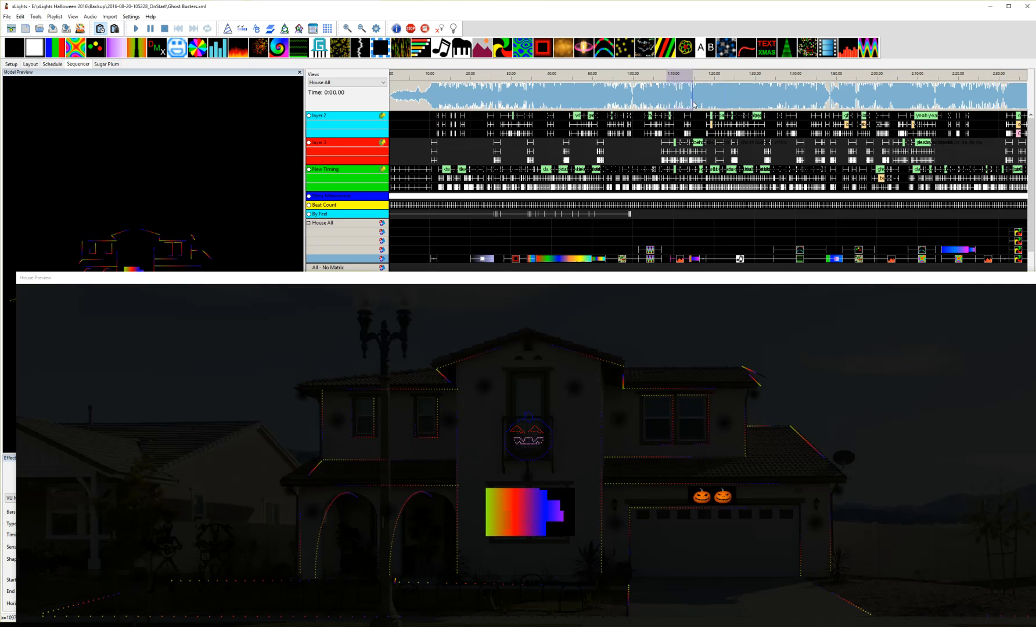
pyautogui.click(136, 28)
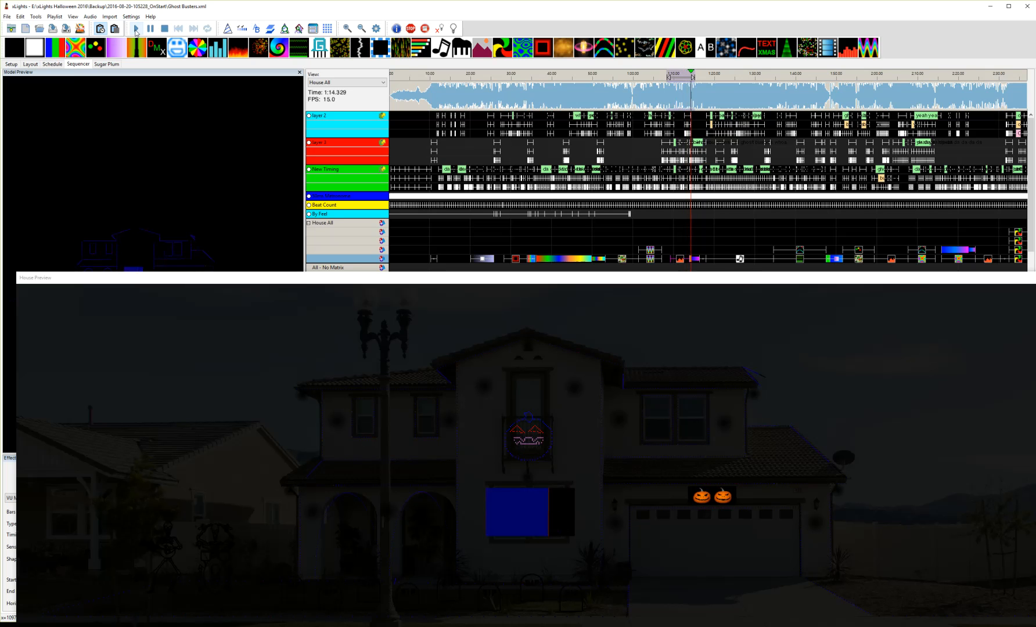
pyautogui.click(163, 29)
pyautogui.moveTo(865, 283); pyautogui.dragTo(0, 234)
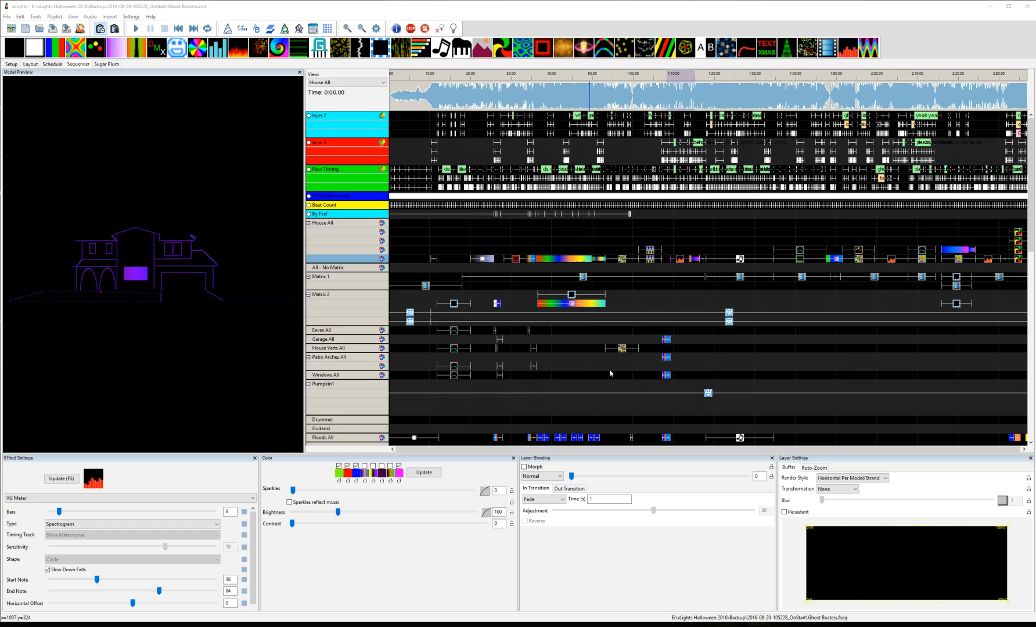
# Step: Play and pause the Music effect in House All, and enlarge the settings area to examine all its options
pyautogui.click(739, 259)
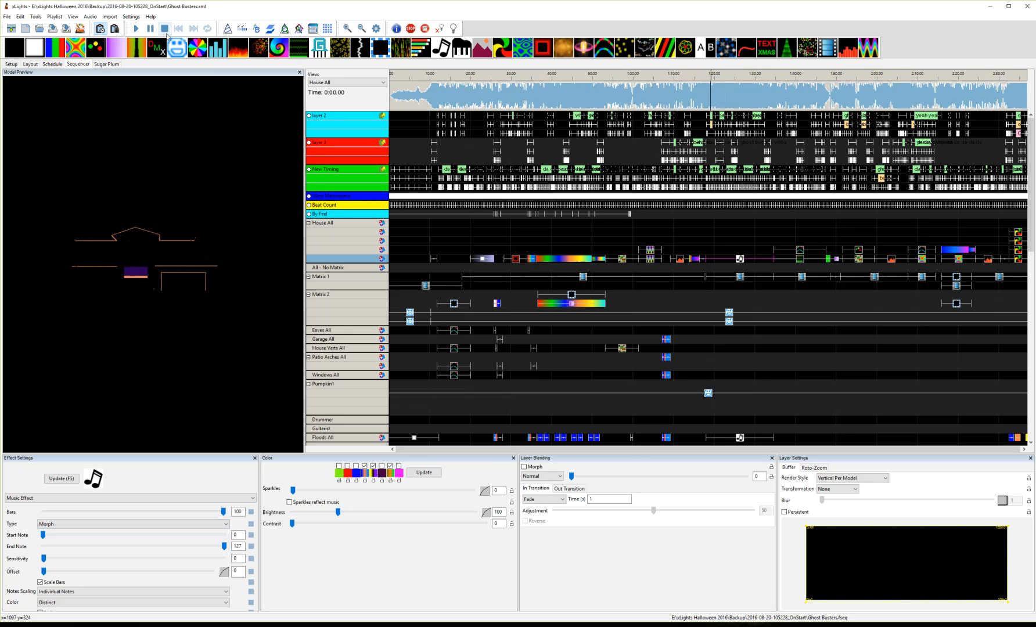
pyautogui.click(135, 29)
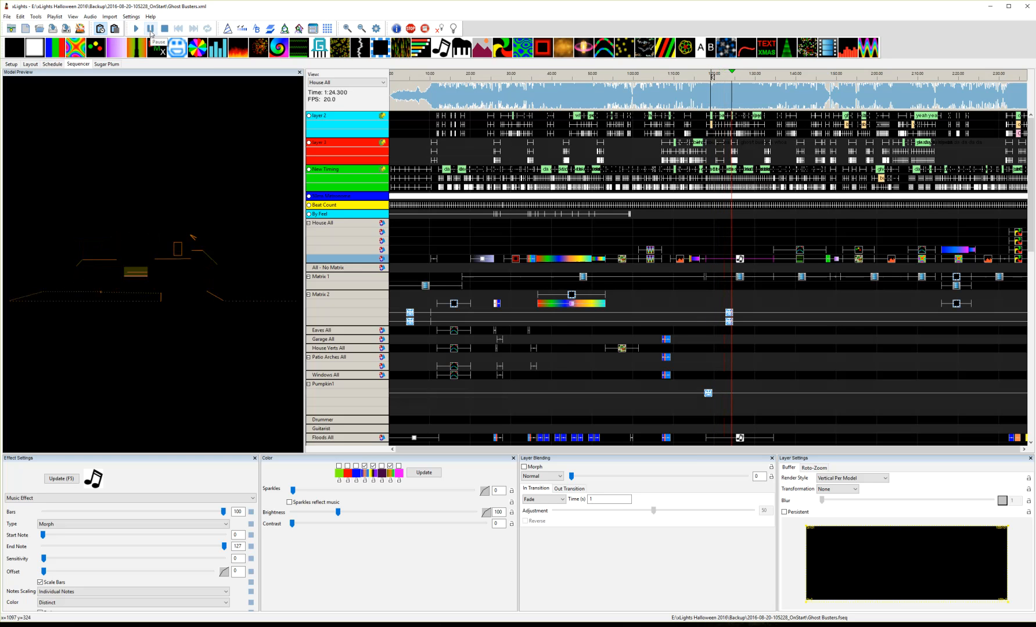
pyautogui.click(150, 29)
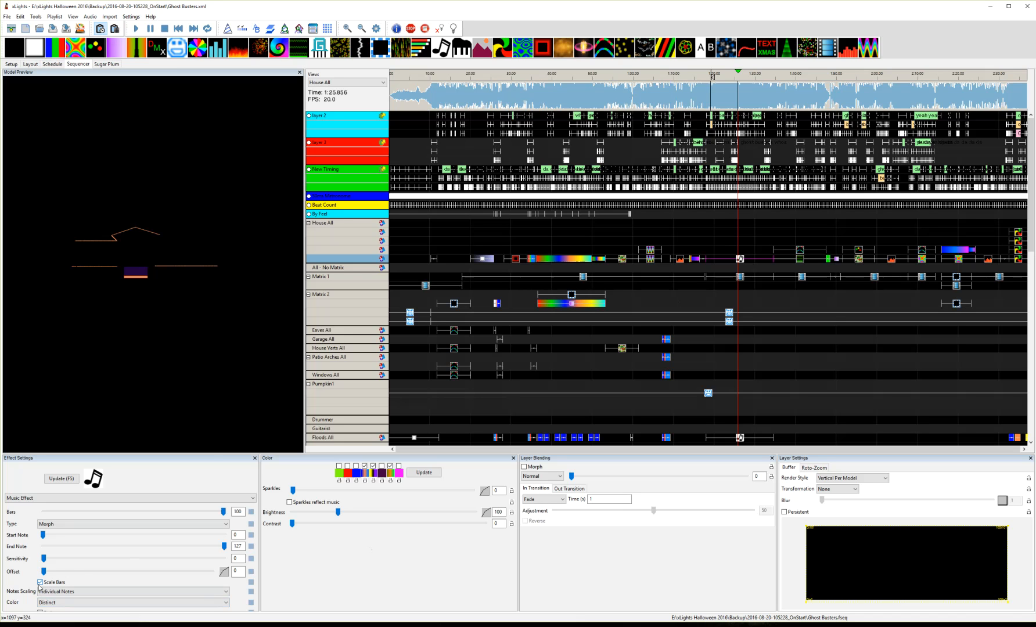
pyautogui.moveTo(209, 455); pyautogui.dragTo(209, 426)
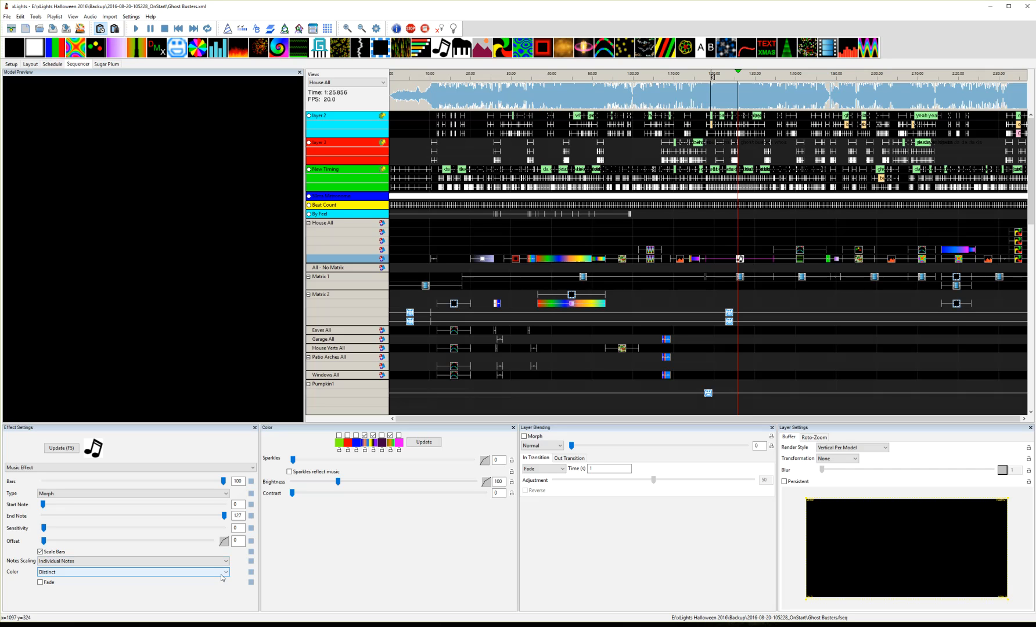
# Step: Play the Single Strand effect in House All from about 1:36, first in the Model Preview and again with the House Preview shown
pyautogui.click(801, 251)
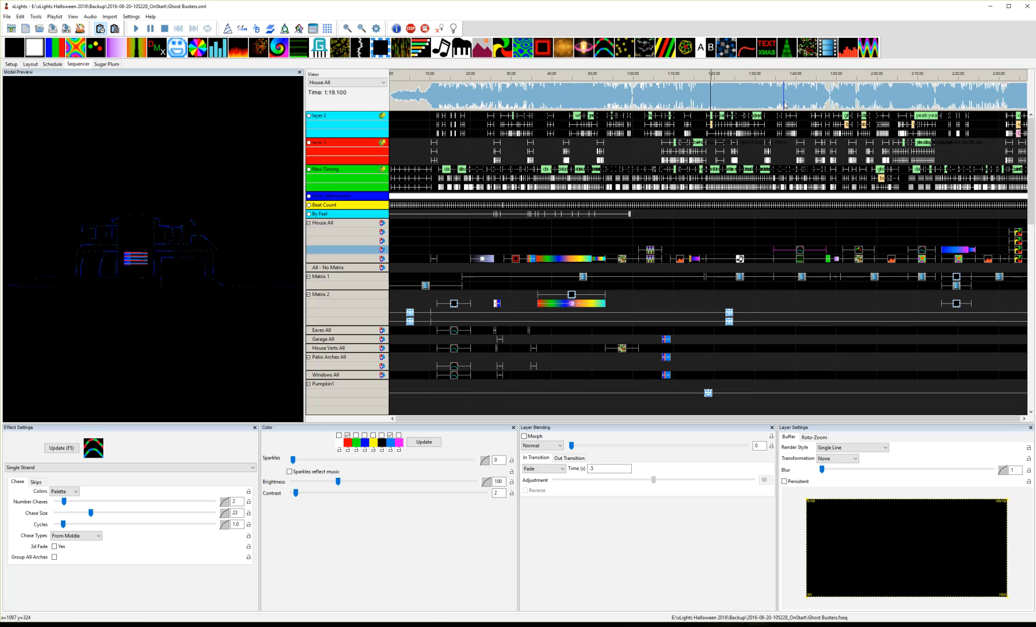
pyautogui.click(132, 31)
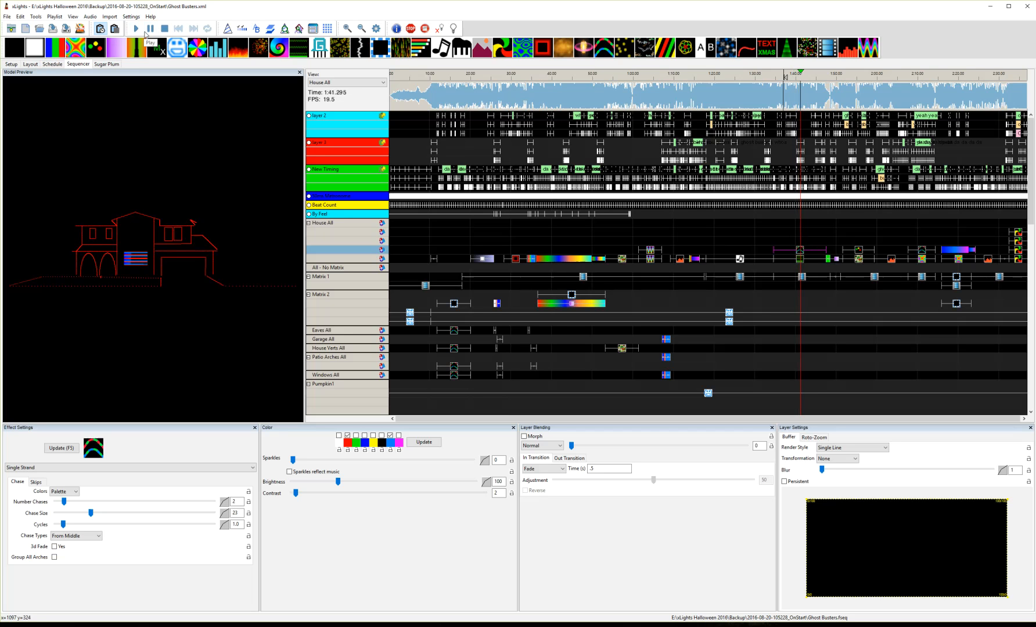
pyautogui.click(151, 29)
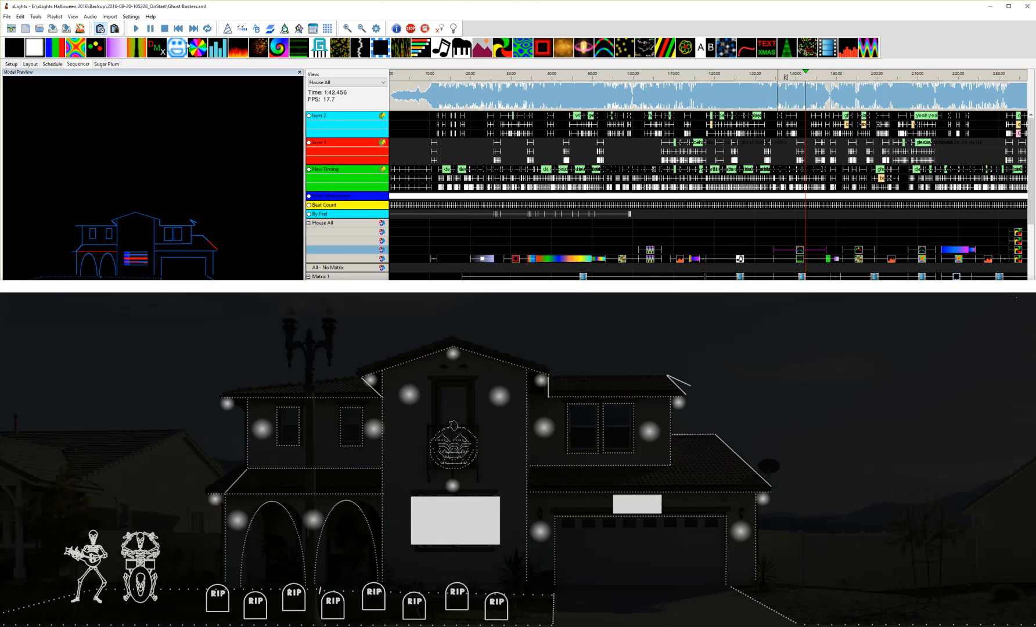
pyautogui.click(135, 30)
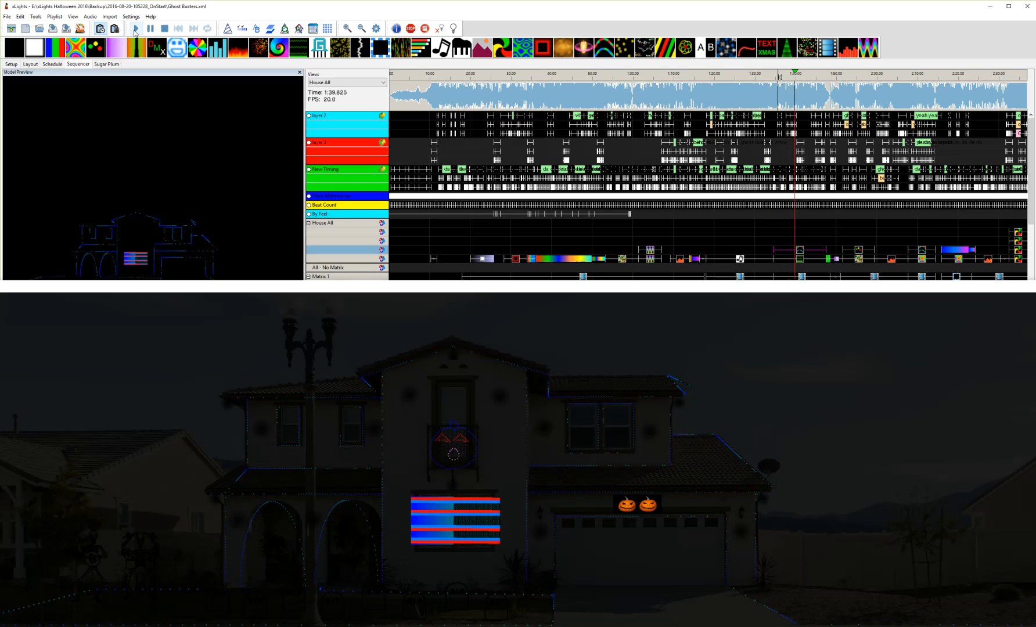
# Step: Stop playback and examine the settings of the Garlands, Color Wash, short Single Strand and Music effects in House All
pyautogui.click(164, 28)
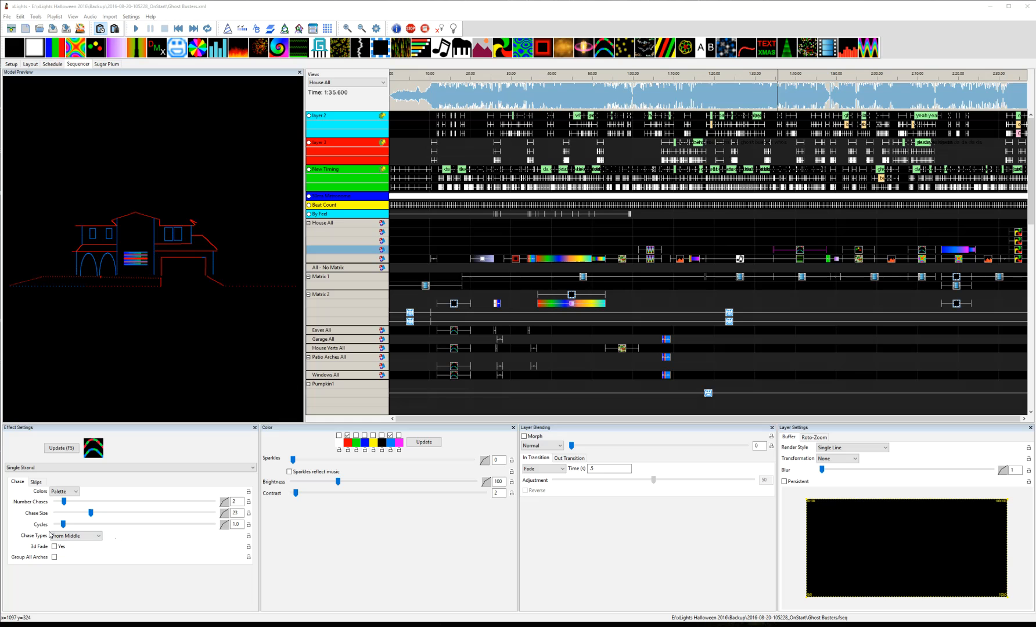
pyautogui.click(800, 260)
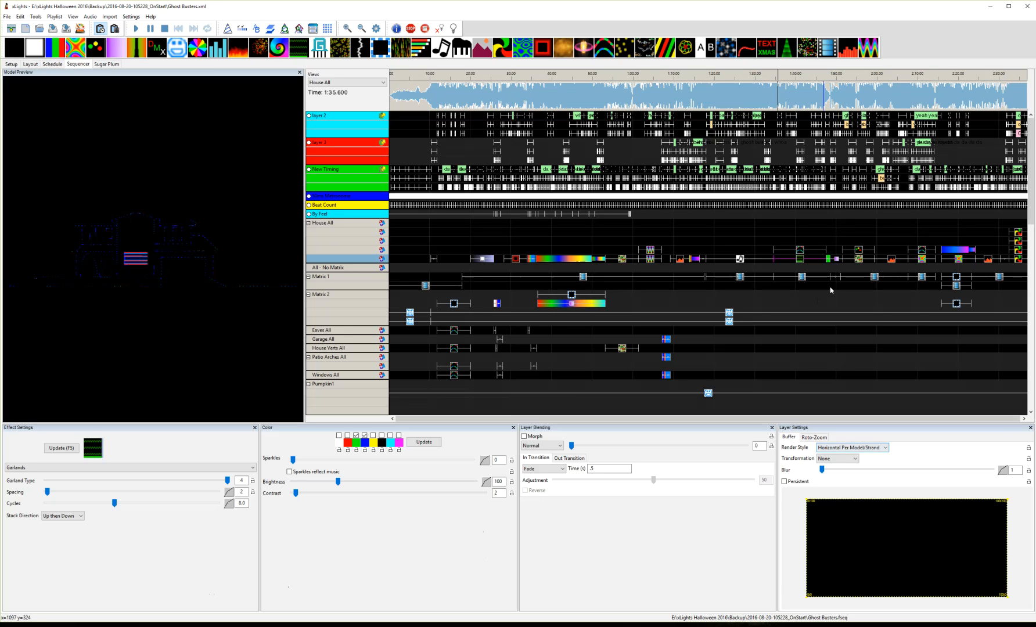
pyautogui.click(836, 260)
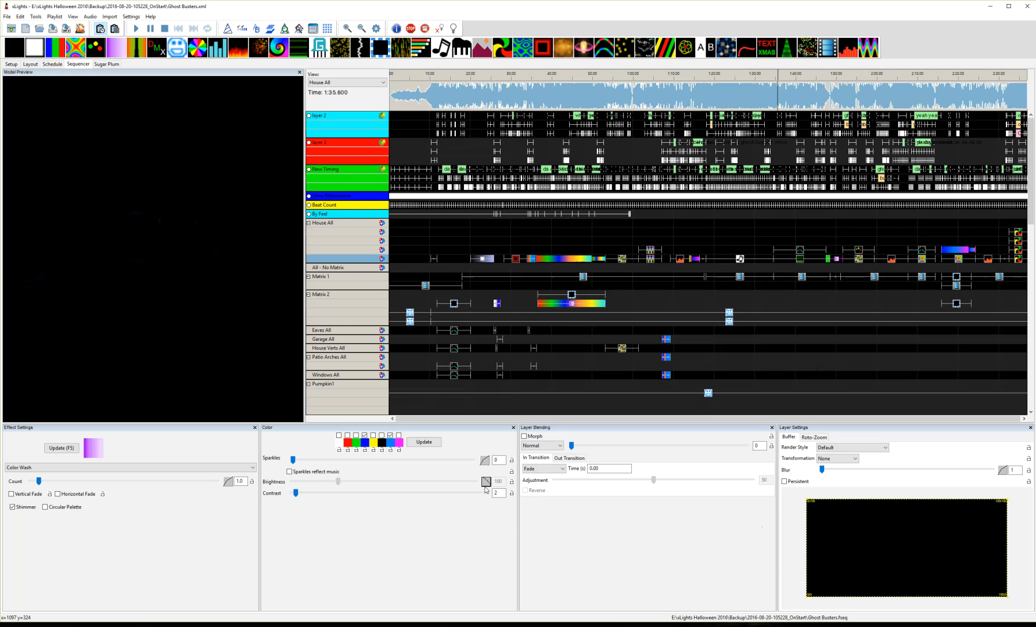
pyautogui.click(706, 258)
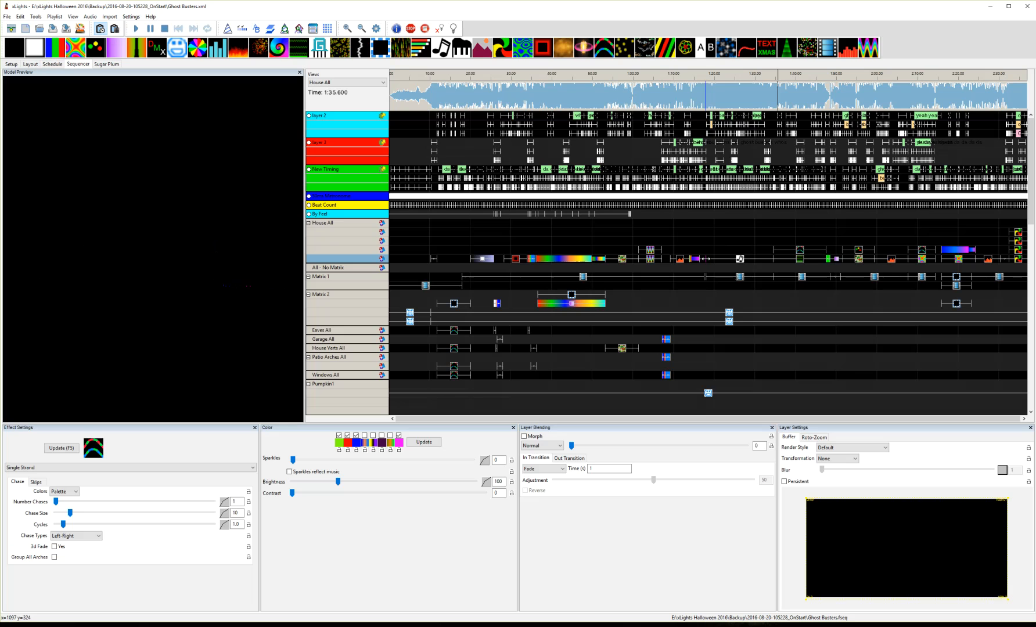
pyautogui.click(740, 259)
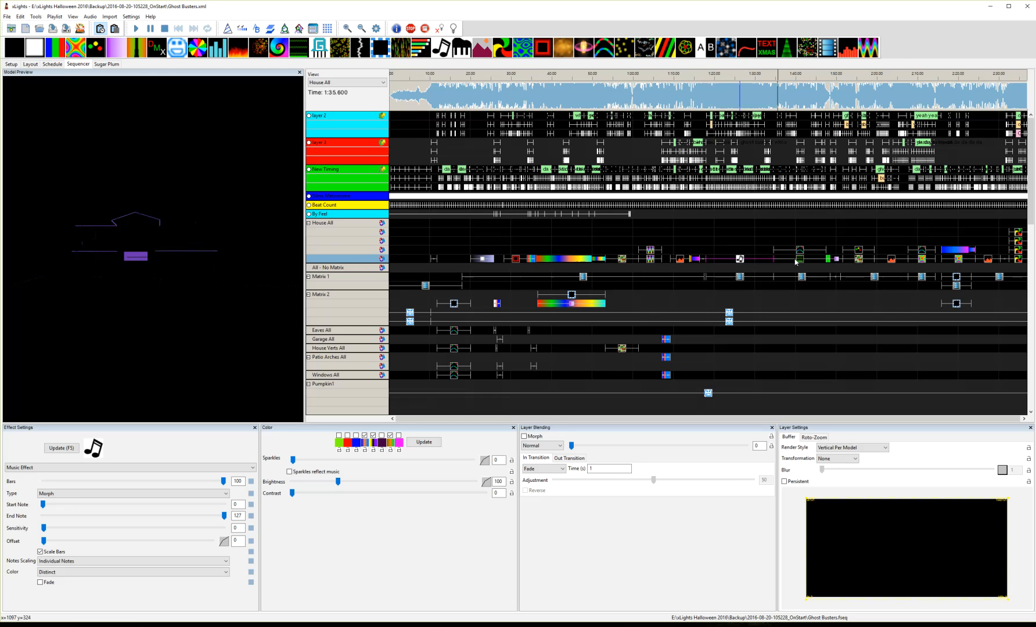
# Step: Review the overlapping Circles and Twinkle effects in House All, play them from about 1:53 with the House Preview shown, and pause
pyautogui.moveTo(749, 419); pyautogui.dragTo(820, 419)
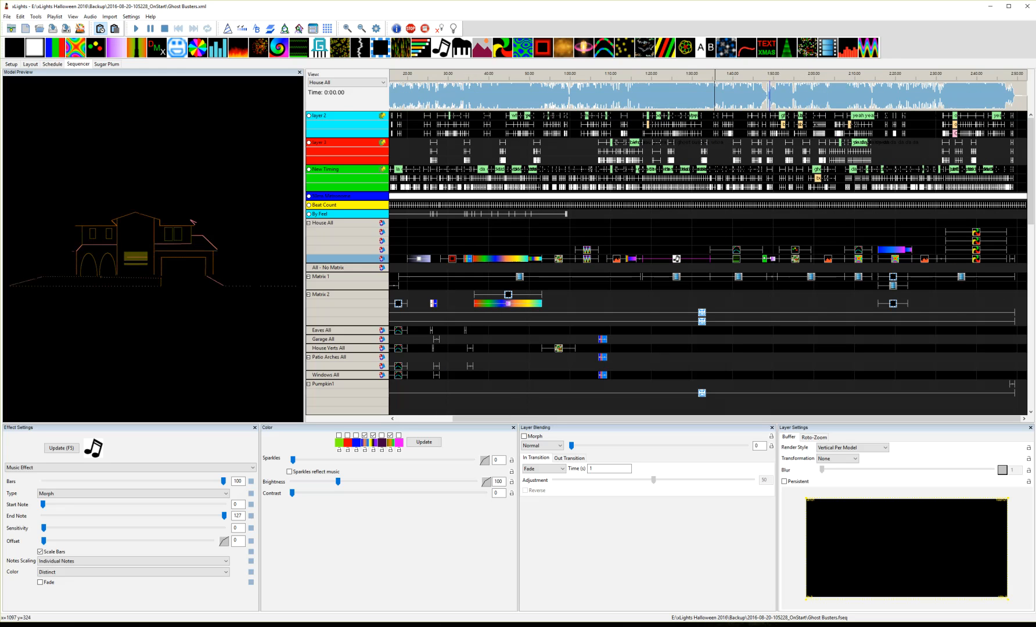
pyautogui.click(796, 251)
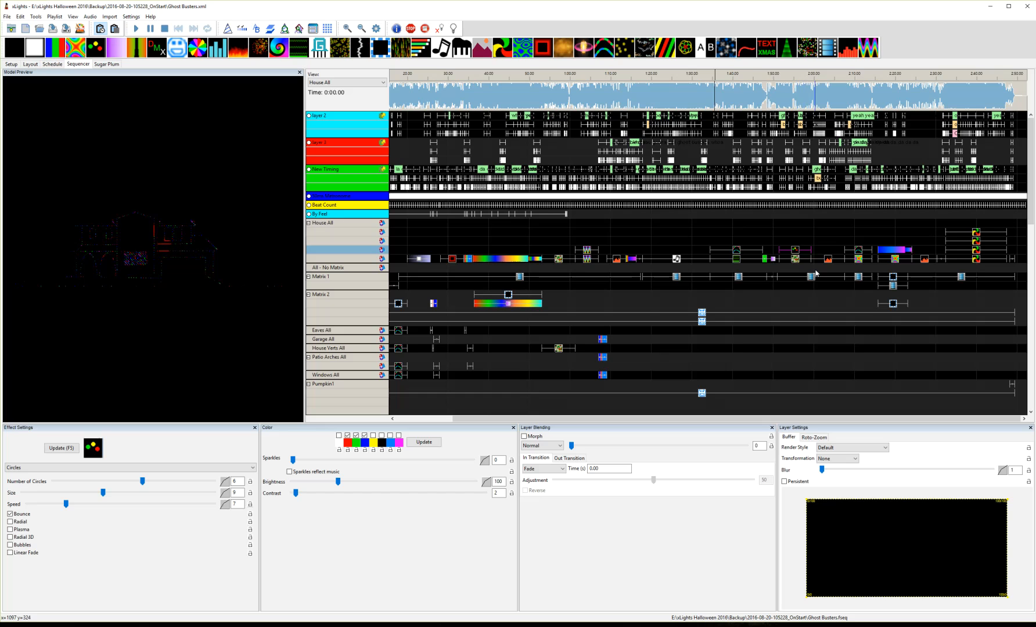
pyautogui.click(795, 259)
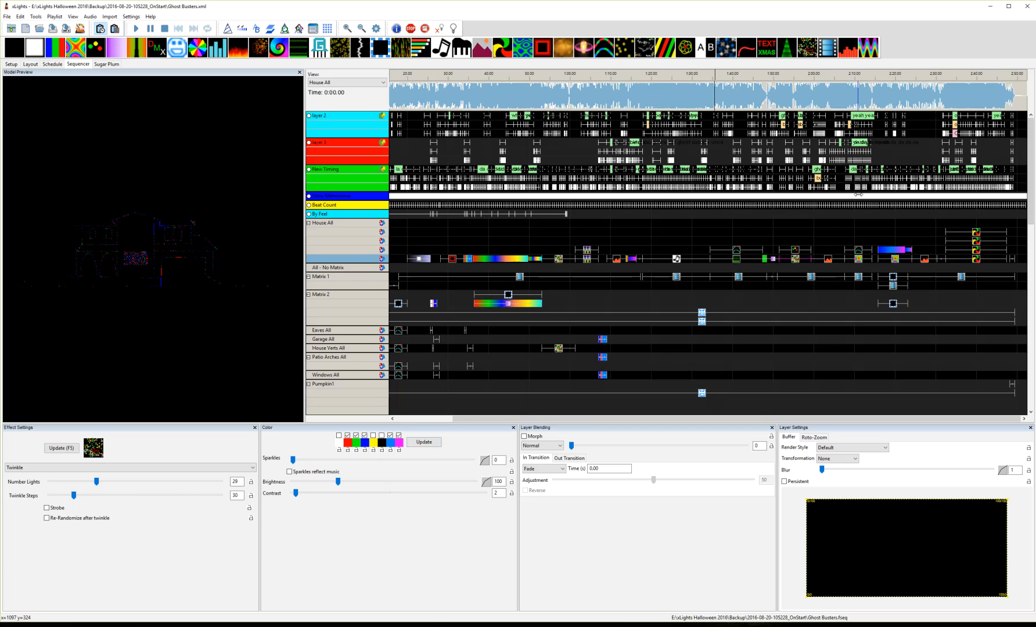
pyautogui.click(796, 250)
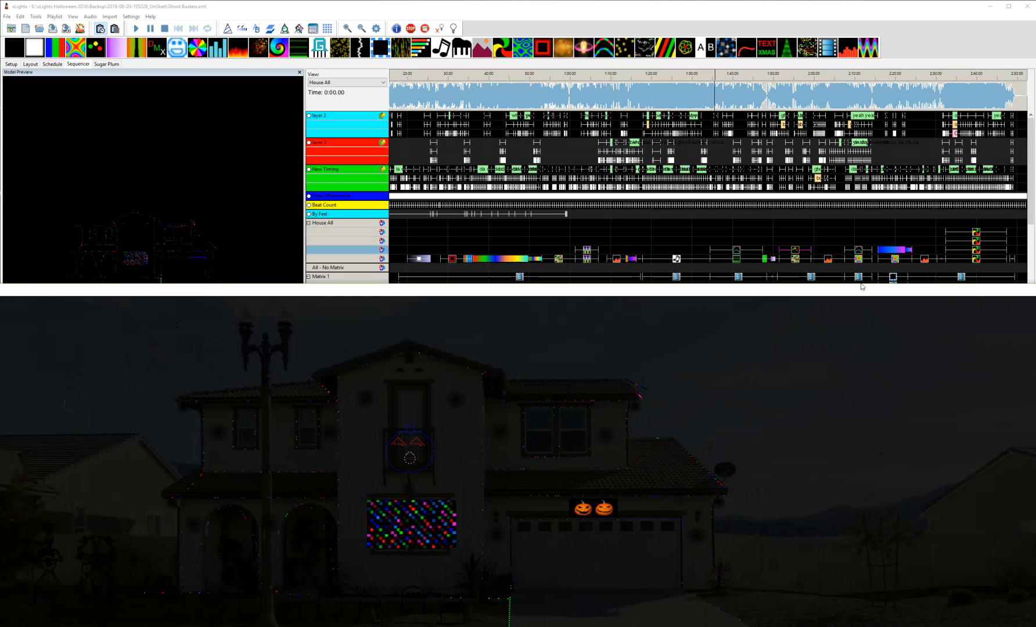
pyautogui.click(788, 103)
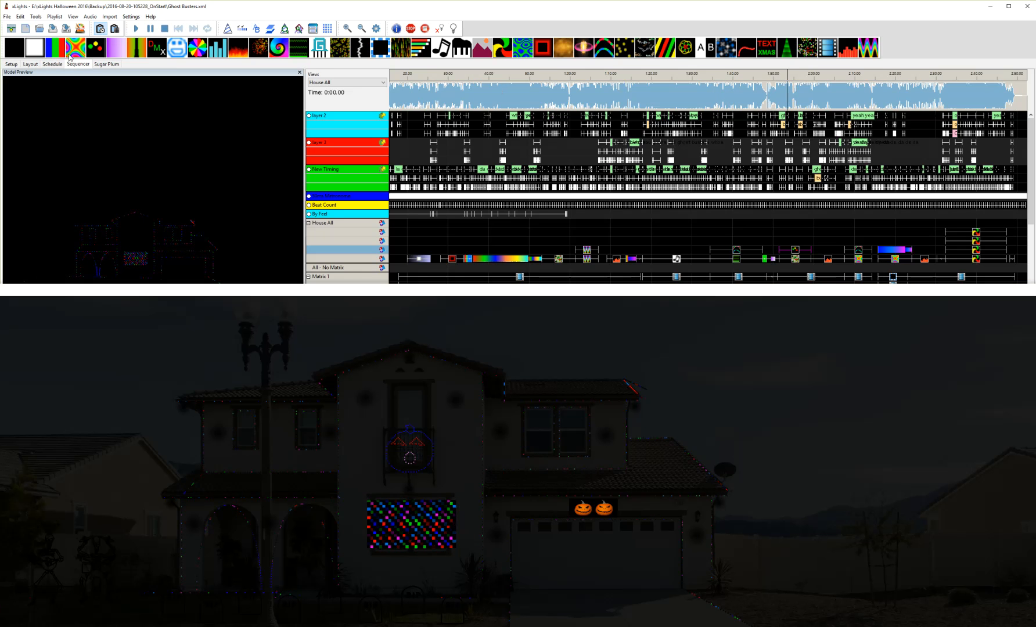
pyautogui.click(139, 30)
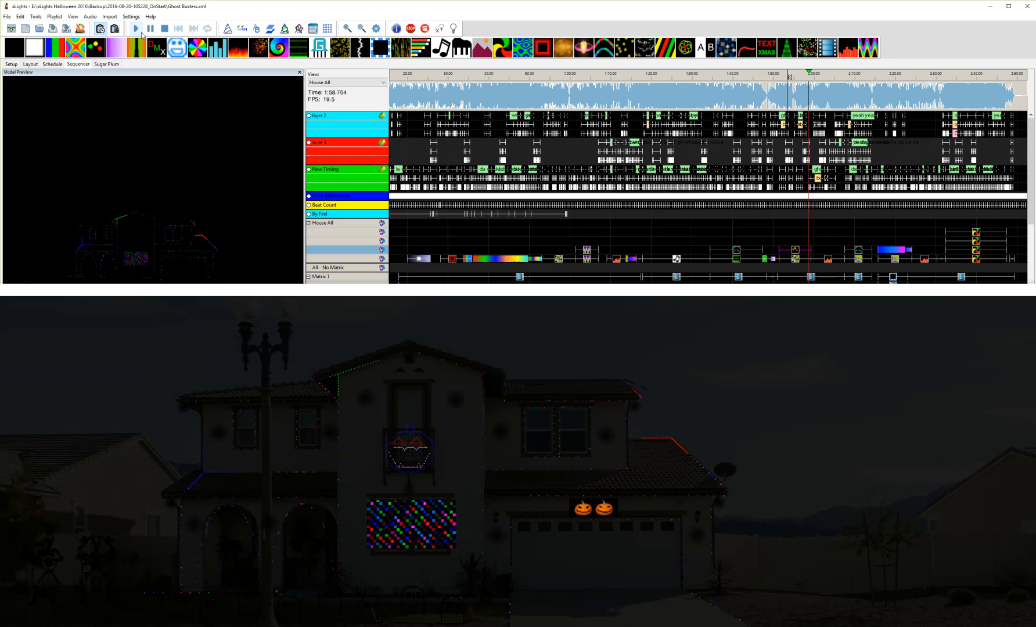
pyautogui.click(153, 32)
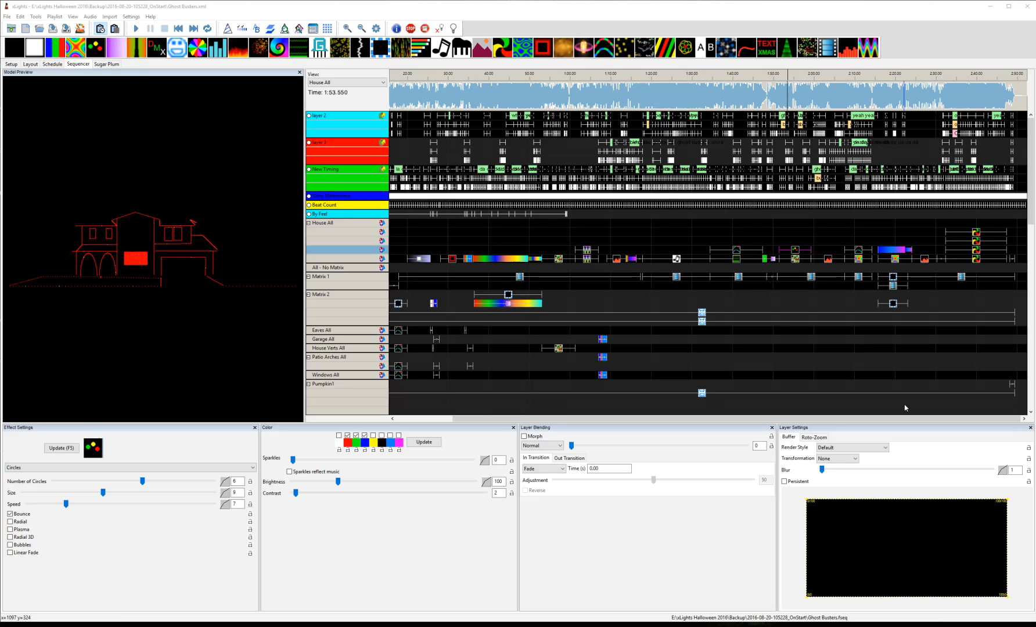
# Step: Review the Timing Event Color VU Meter effect in House All, play it from about 2:03, and stop
pyautogui.click(829, 260)
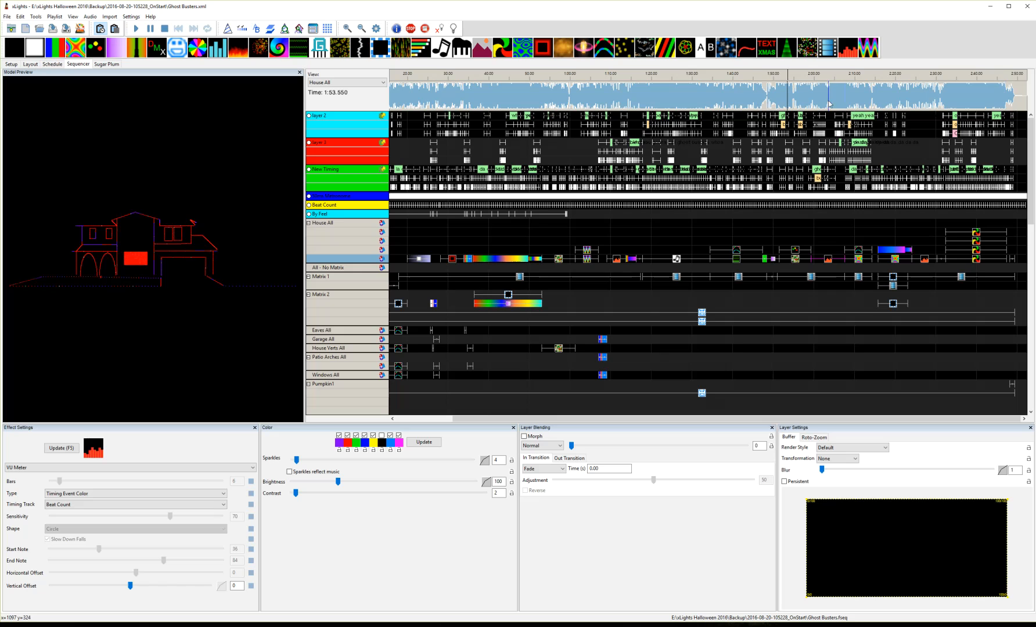
pyautogui.click(136, 29)
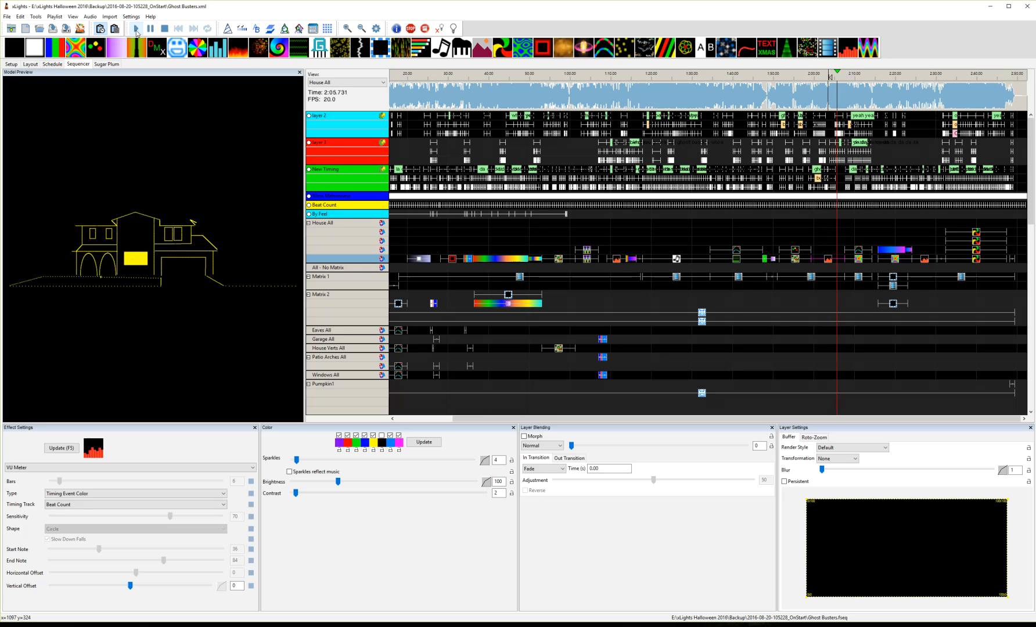
pyautogui.click(165, 29)
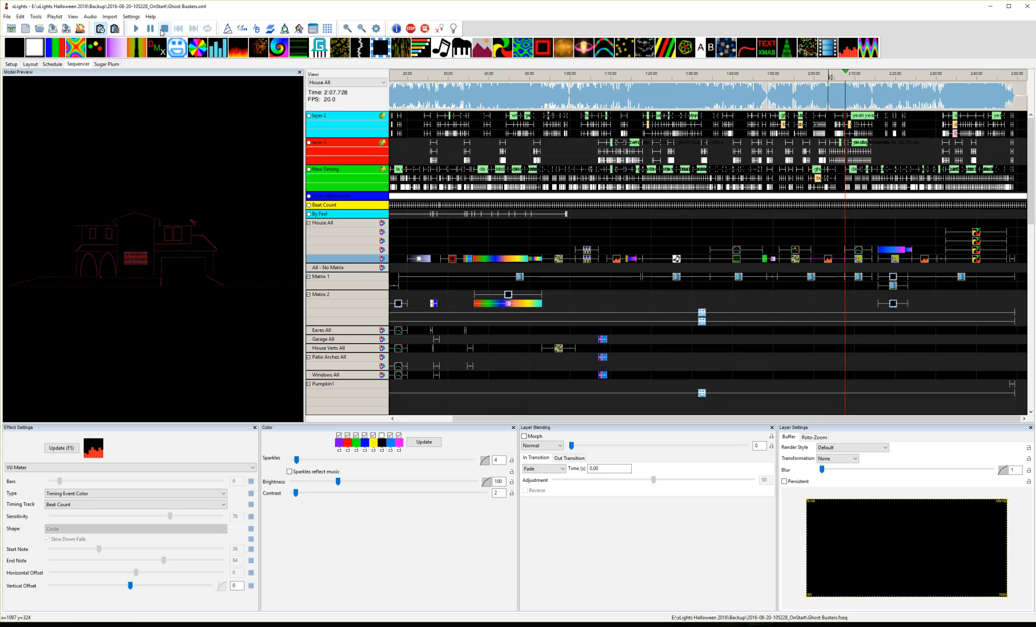
# Step: Review the layered Single Strand and Butterfly effects in House All and play the waveform range from about 2:07 to 2:15
pyautogui.click(858, 251)
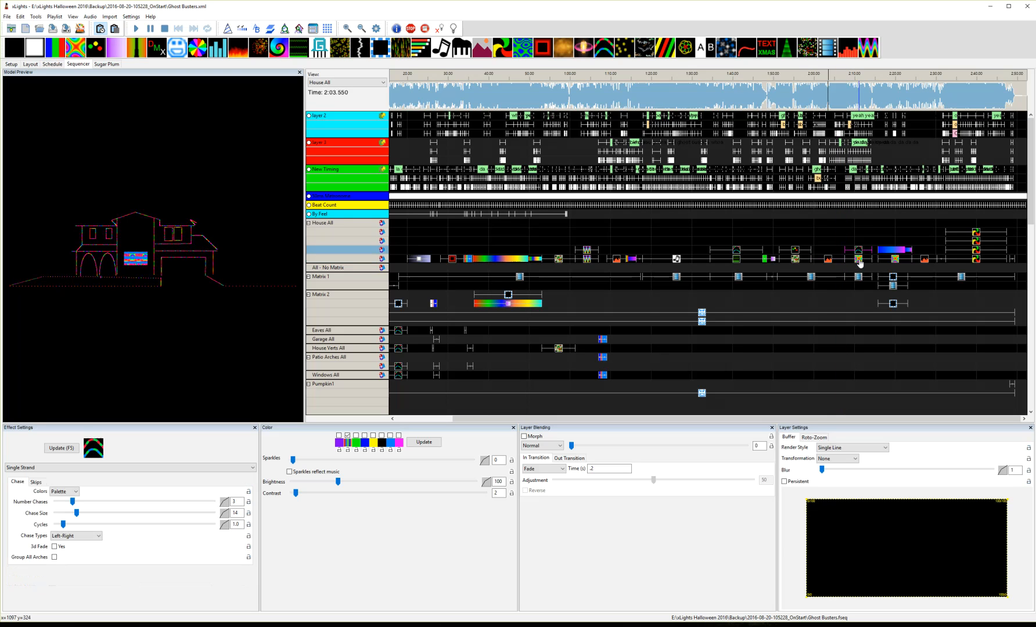
pyautogui.click(859, 259)
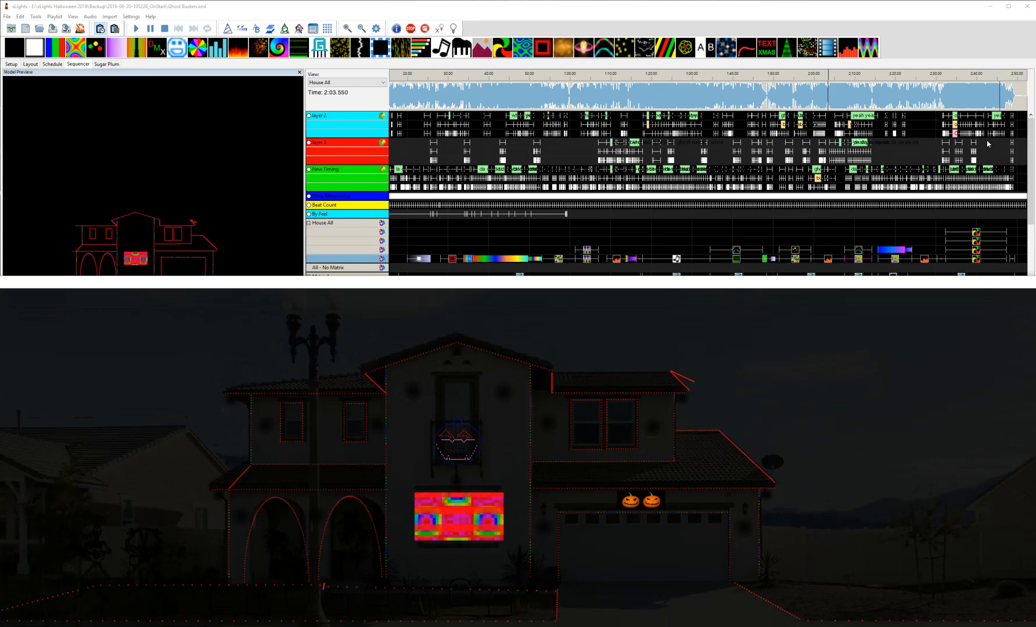
pyautogui.moveTo(844, 105); pyautogui.dragTo(875, 106)
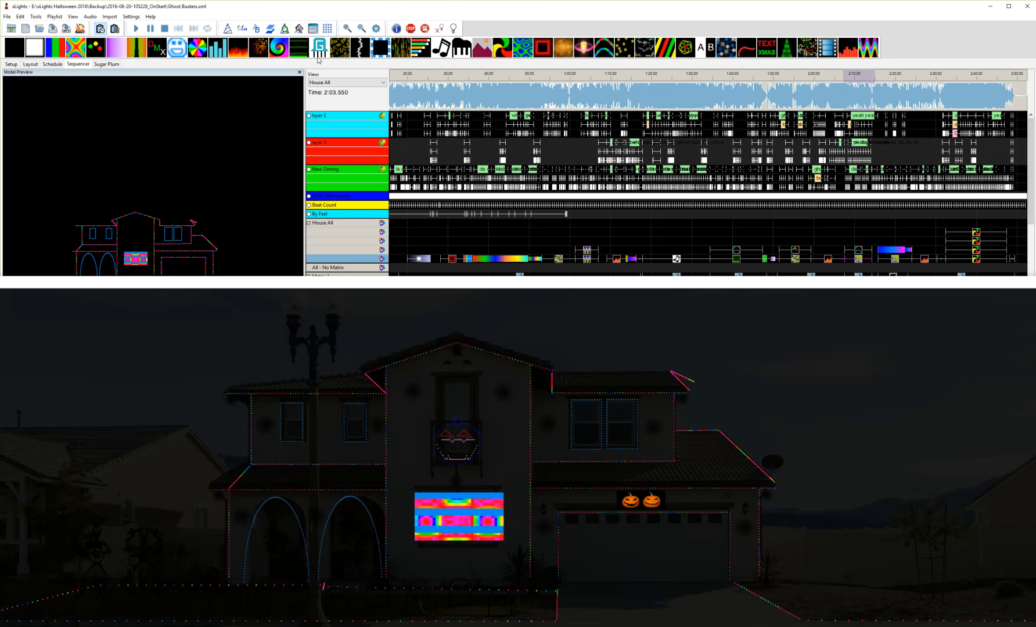
pyautogui.click(133, 29)
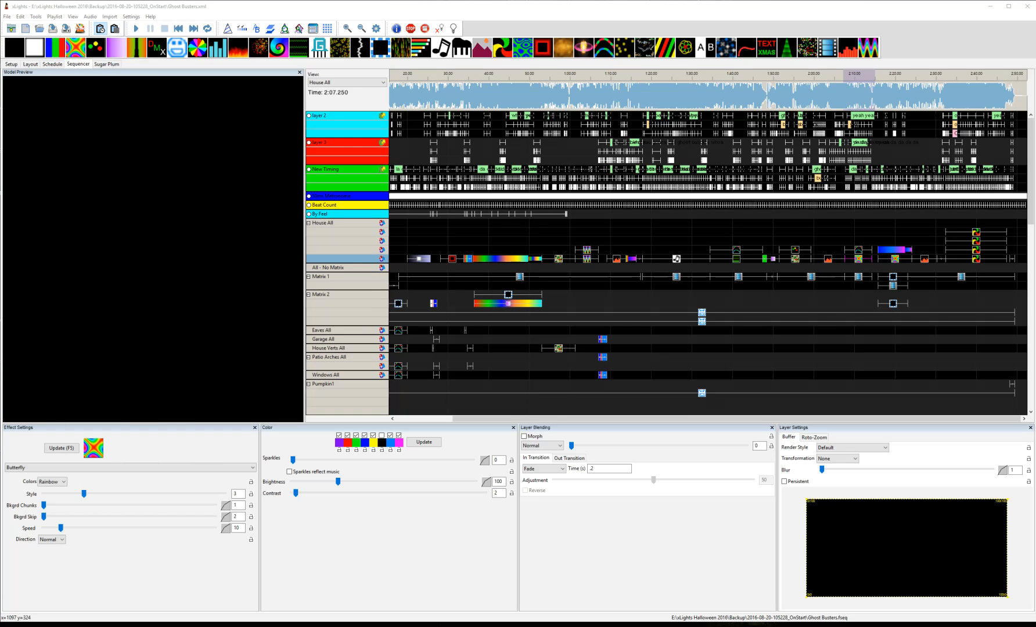
# Step: Examine the Timing Event Spike VU Meter, the stacked Pinwheel layers and the closing Curtain effect at the end of House All
pyautogui.click(923, 260)
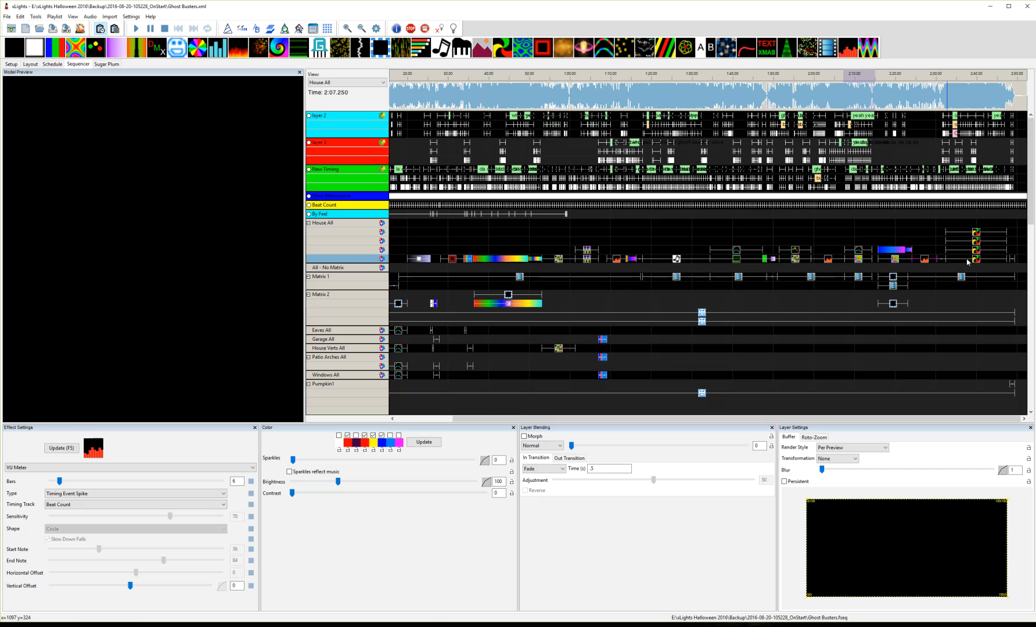
pyautogui.click(976, 233)
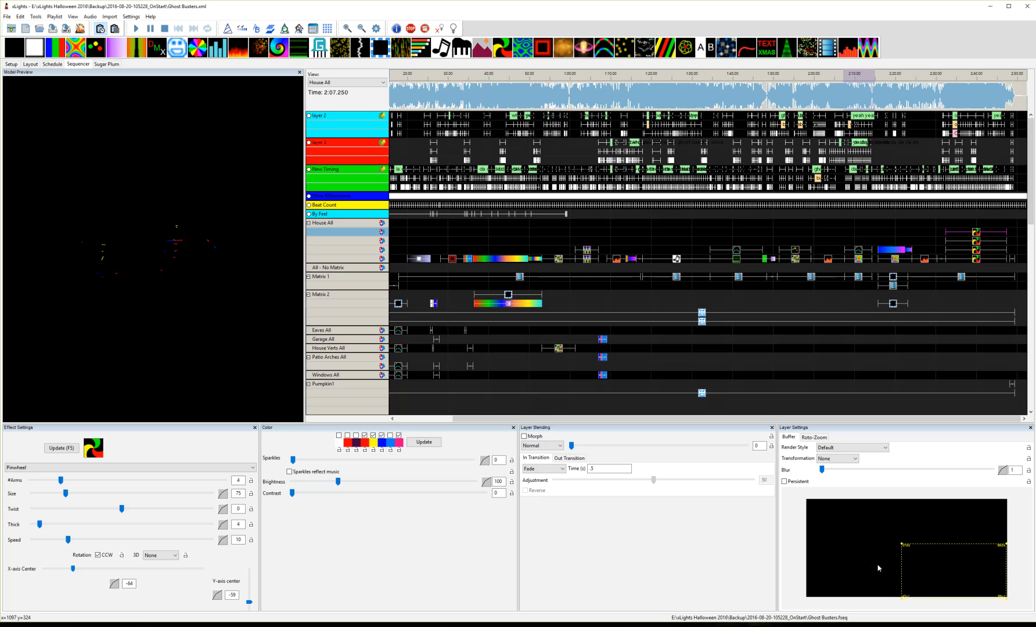
pyautogui.click(976, 241)
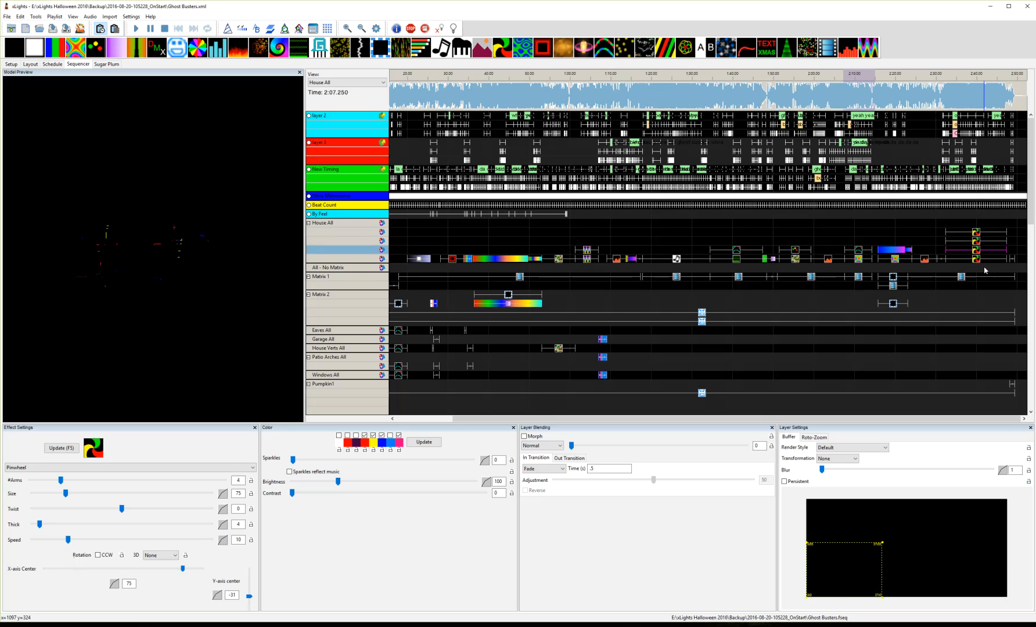
pyautogui.click(975, 260)
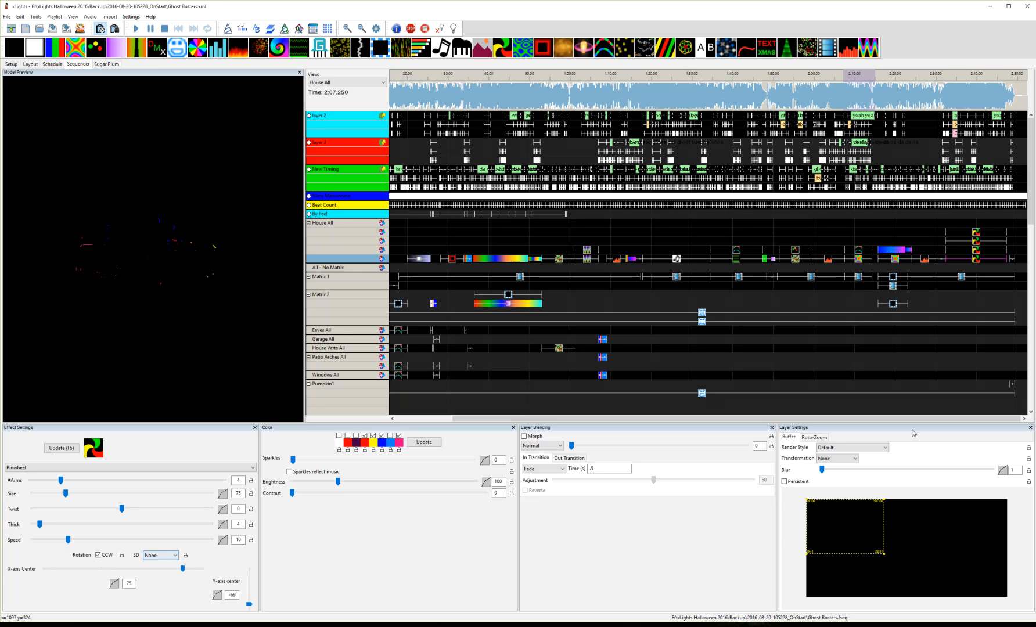
pyautogui.click(1014, 260)
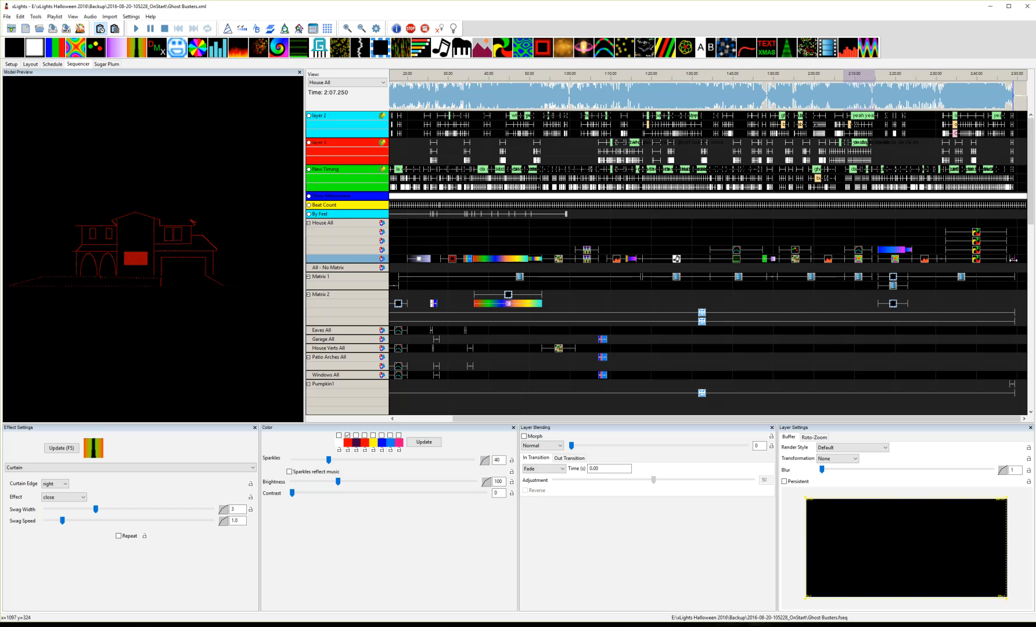
# Step: Return to the sequence start, inspect Matrix 1's first Video effect, and browse the media folder, keeping the Halloween Background Parallax file
pyautogui.press('Home')
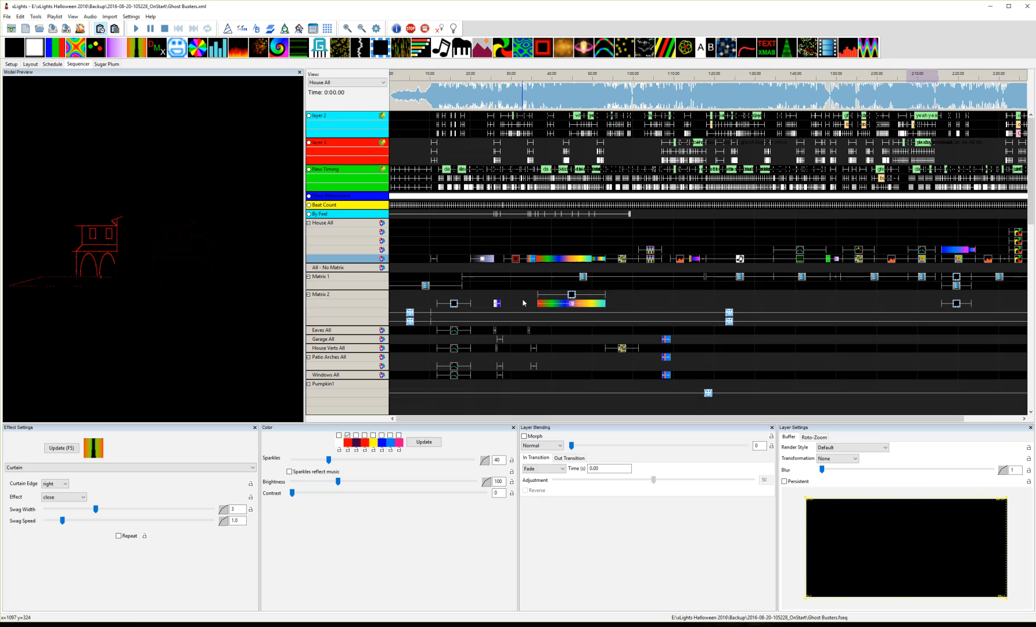
pyautogui.click(426, 288)
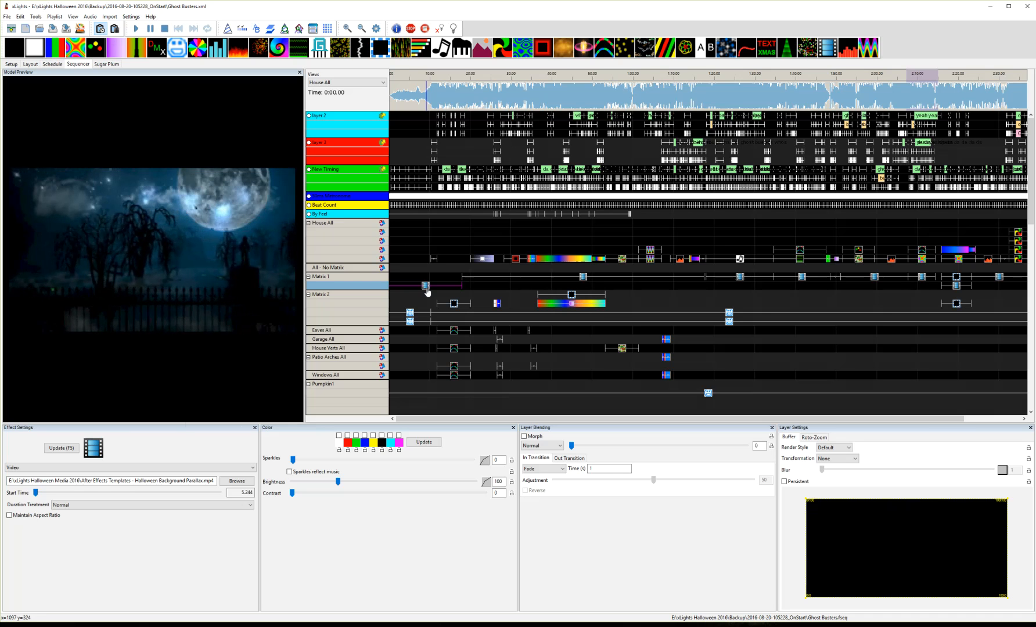
pyautogui.click(237, 482)
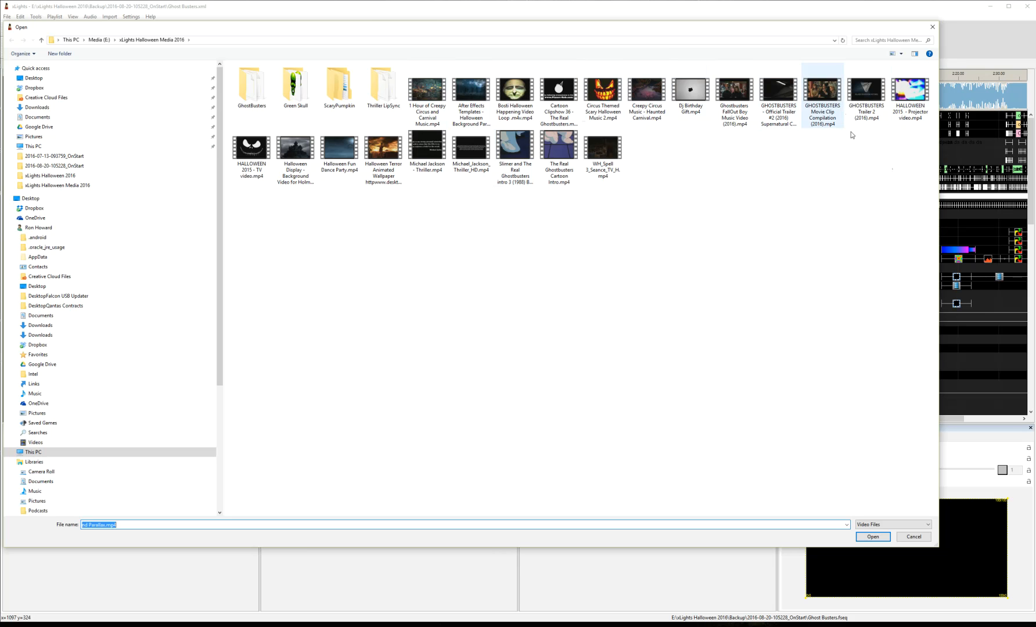
pyautogui.click(872, 537)
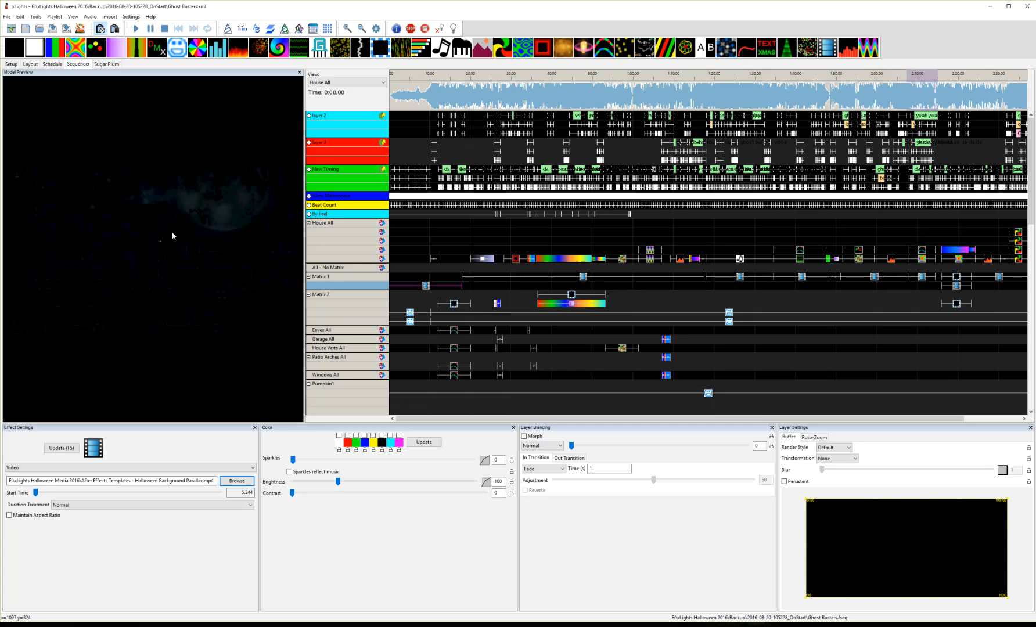
# Step: Review the source files and start times of the next four Video effects in the Matrix 1 row
pyautogui.click(583, 278)
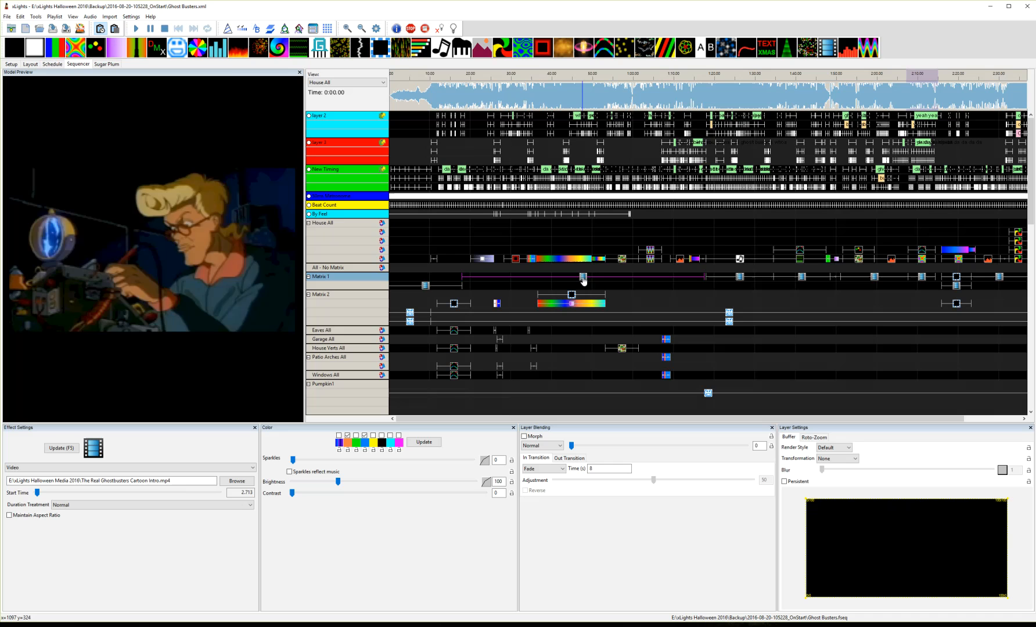
pyautogui.click(741, 280)
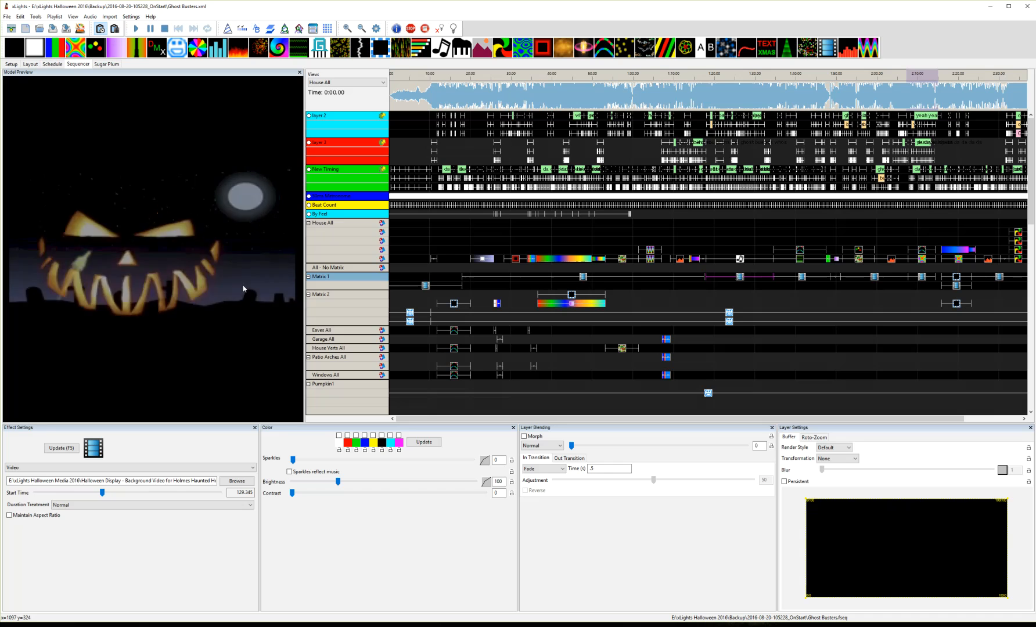
pyautogui.click(807, 277)
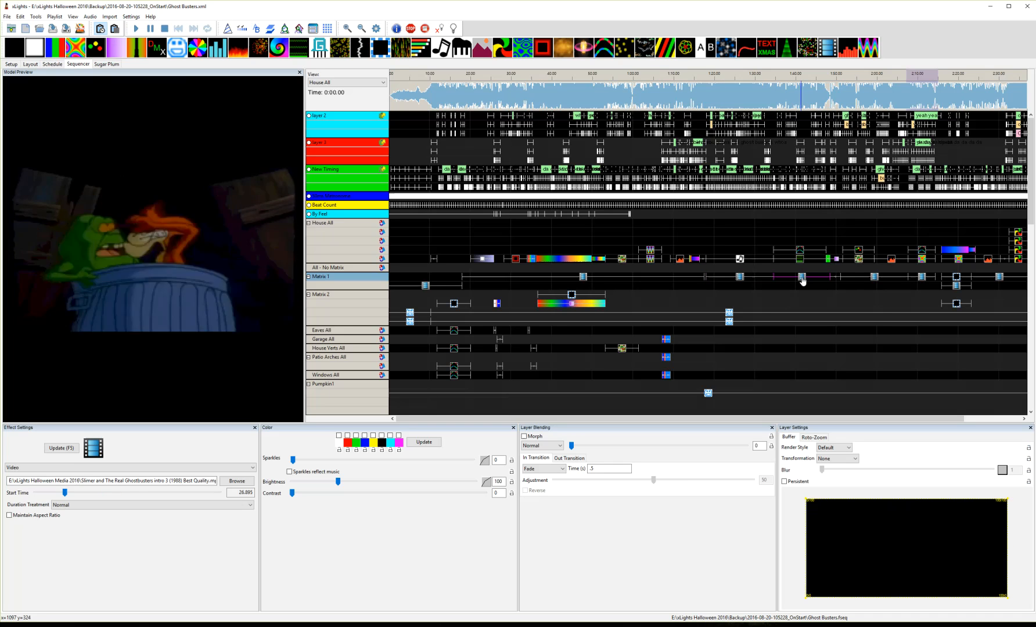
pyautogui.click(839, 277)
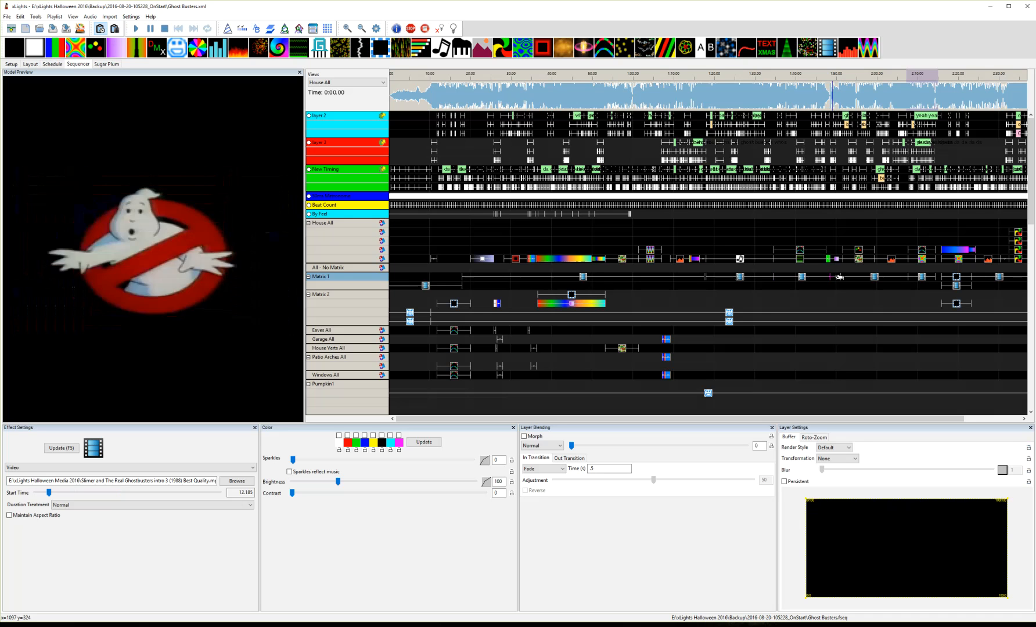
# Step: Examine the Halloween Fun Dance Party Video effect in Matrix 1, play it from about 1:51, and pause
pyautogui.click(875, 278)
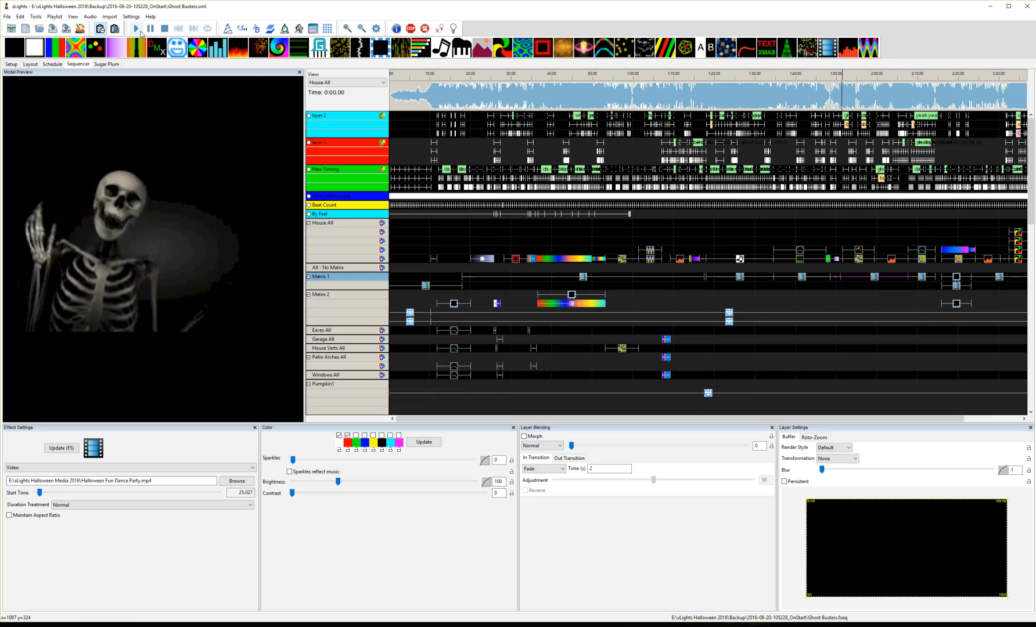
pyautogui.click(136, 29)
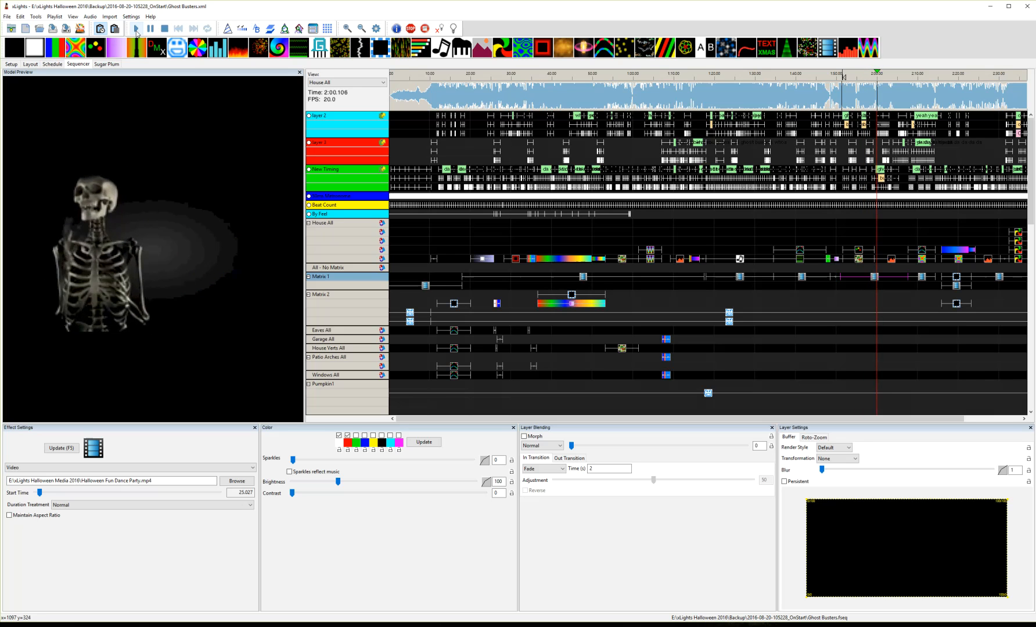
pyautogui.click(151, 29)
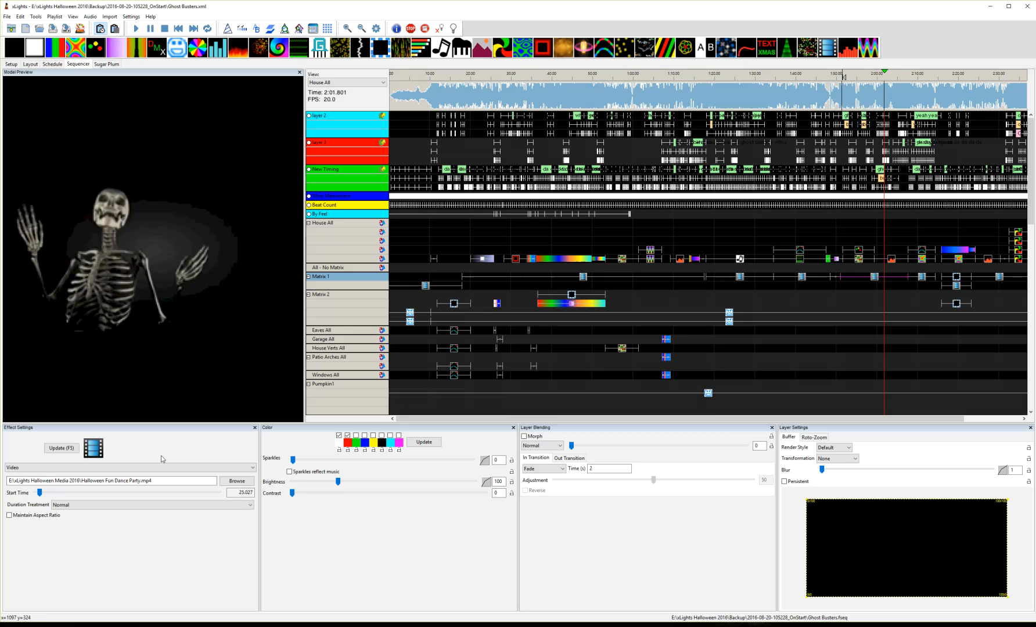
# Step: Examine the remaining Matrix 1 effects: the Bosti Halloween Happening Video Loop clips, the Marquee over the pumpkin, and the closing Slimer video
pyautogui.click(923, 278)
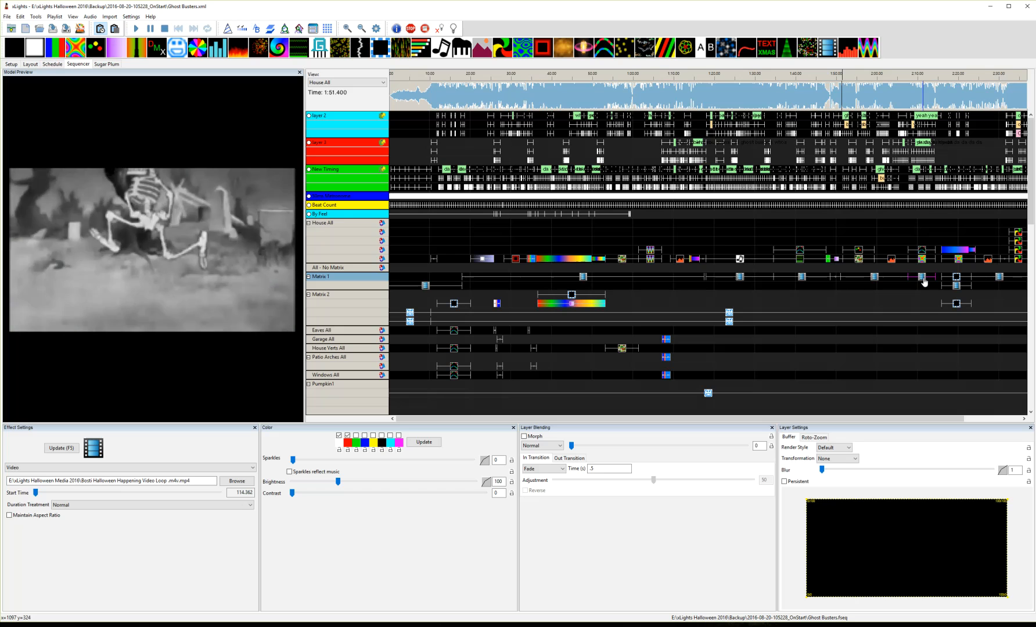
pyautogui.click(956, 285)
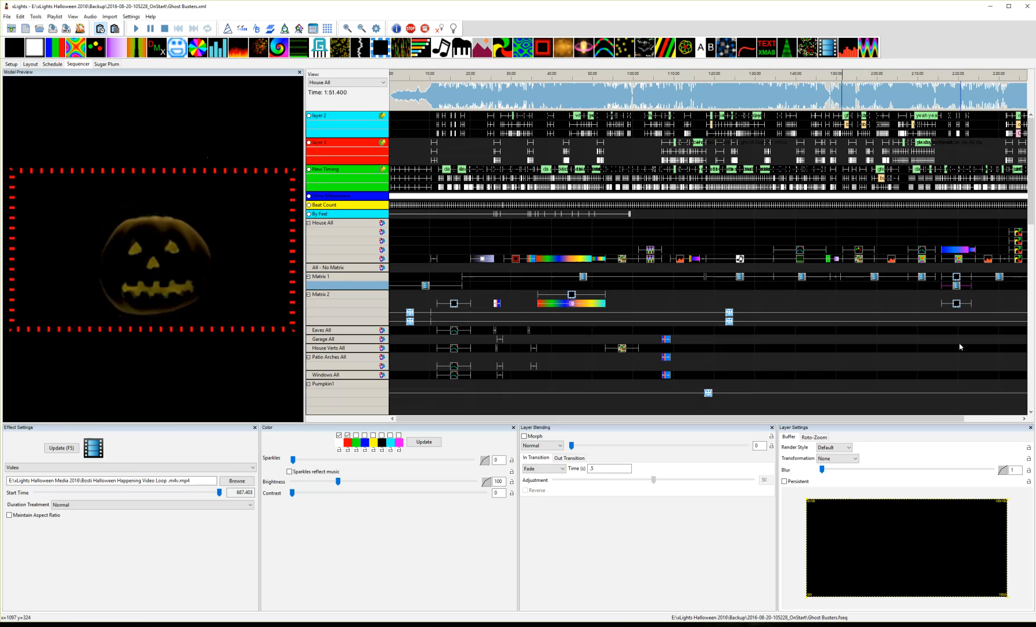
pyautogui.click(956, 278)
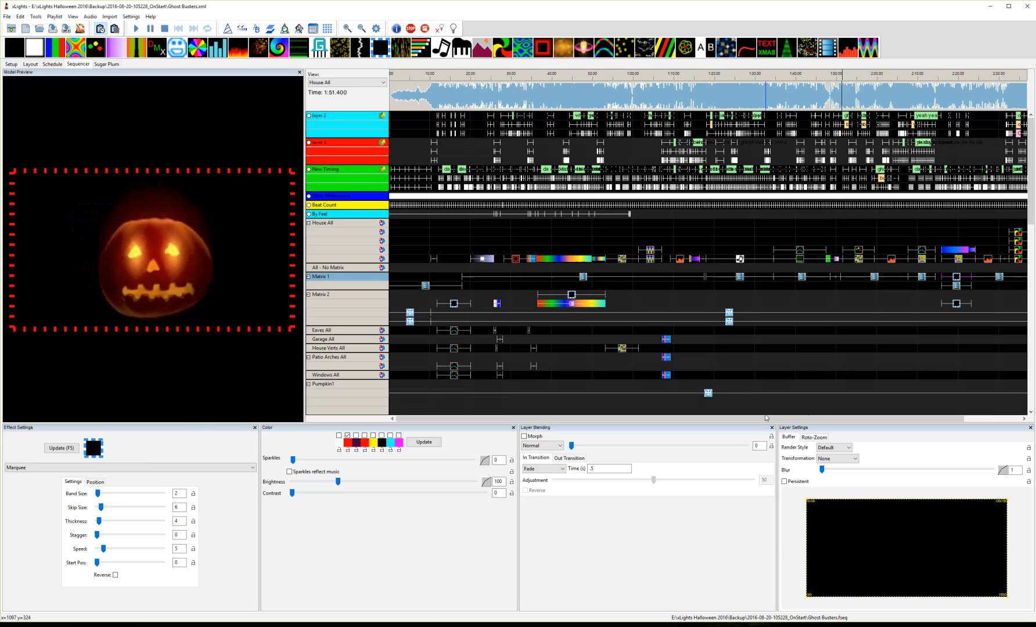
pyautogui.hscroll(2, 822, 357)
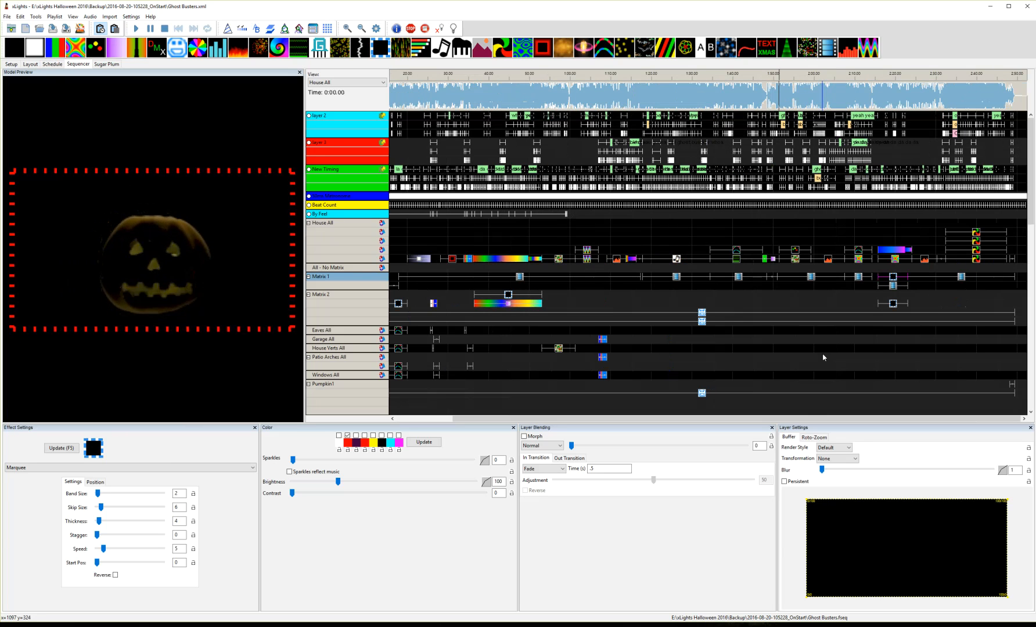
pyautogui.click(961, 278)
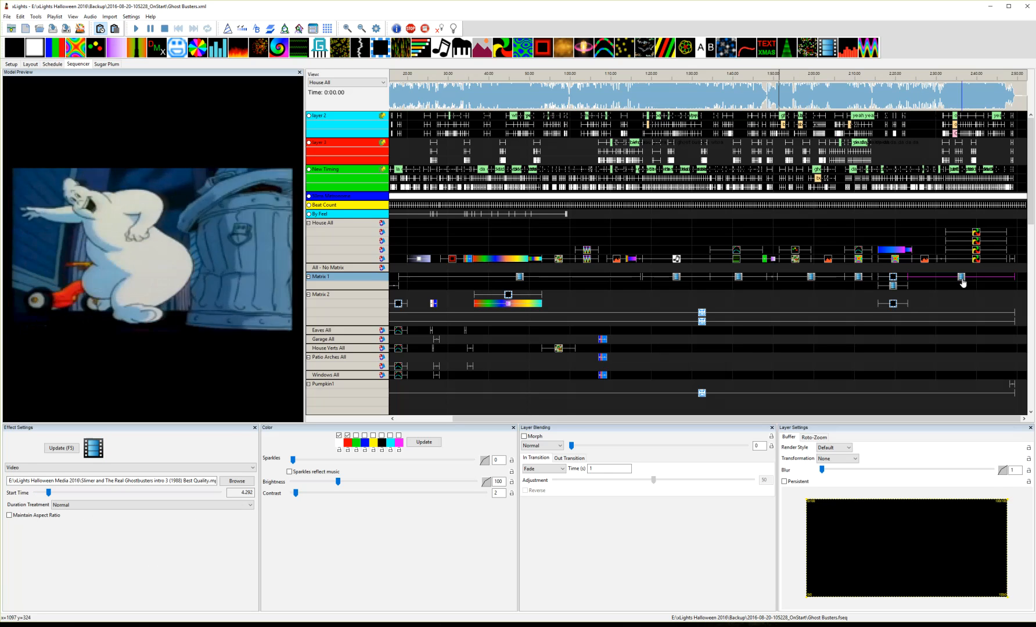
# Step: Inspect Matrix 2's first Marquee and On effects, and play the sequence from about 0:25 and again from 0:36
pyautogui.hscroll(-2, 734, 321)
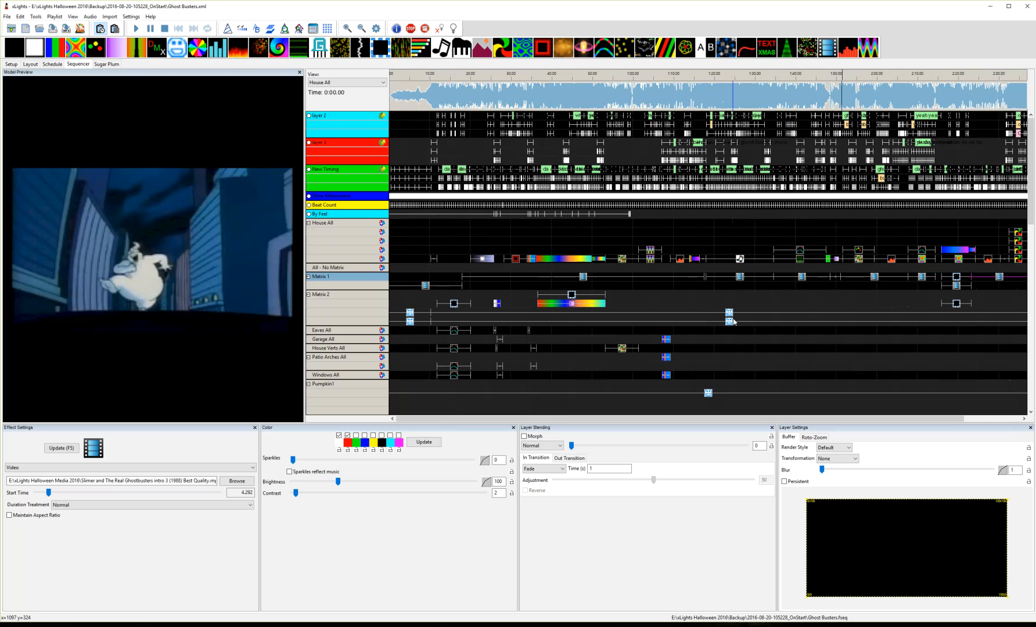
pyautogui.click(455, 303)
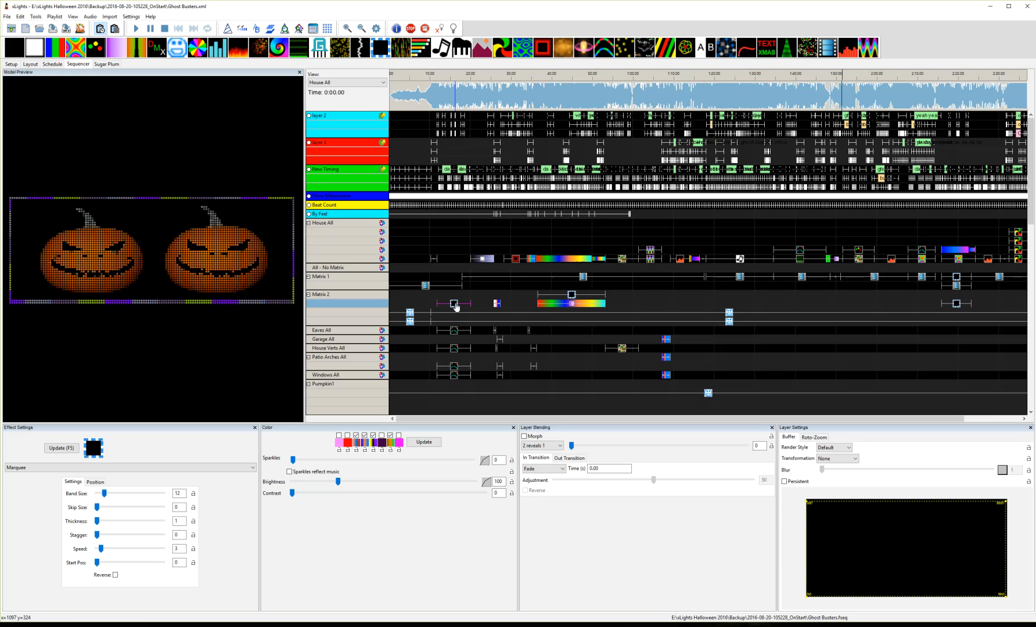
pyautogui.click(496, 303)
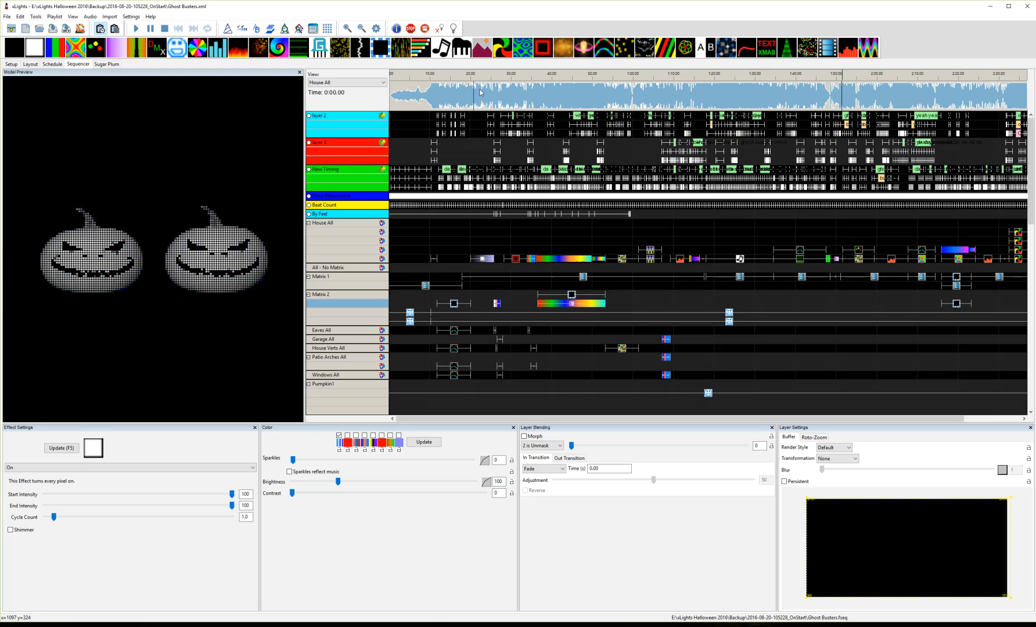
pyautogui.click(137, 28)
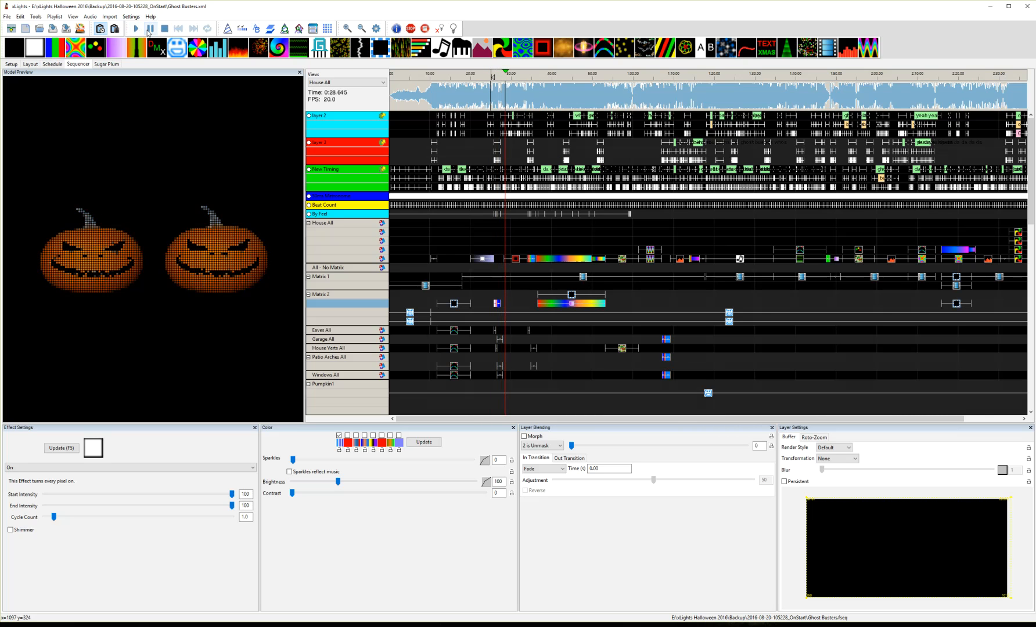
pyautogui.click(150, 32)
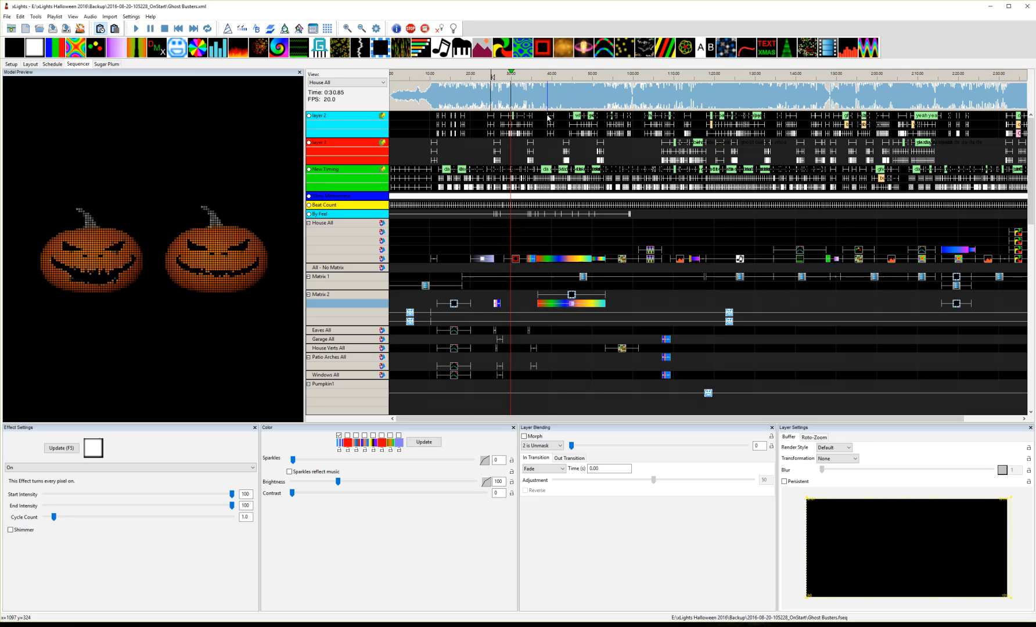
pyautogui.click(136, 28)
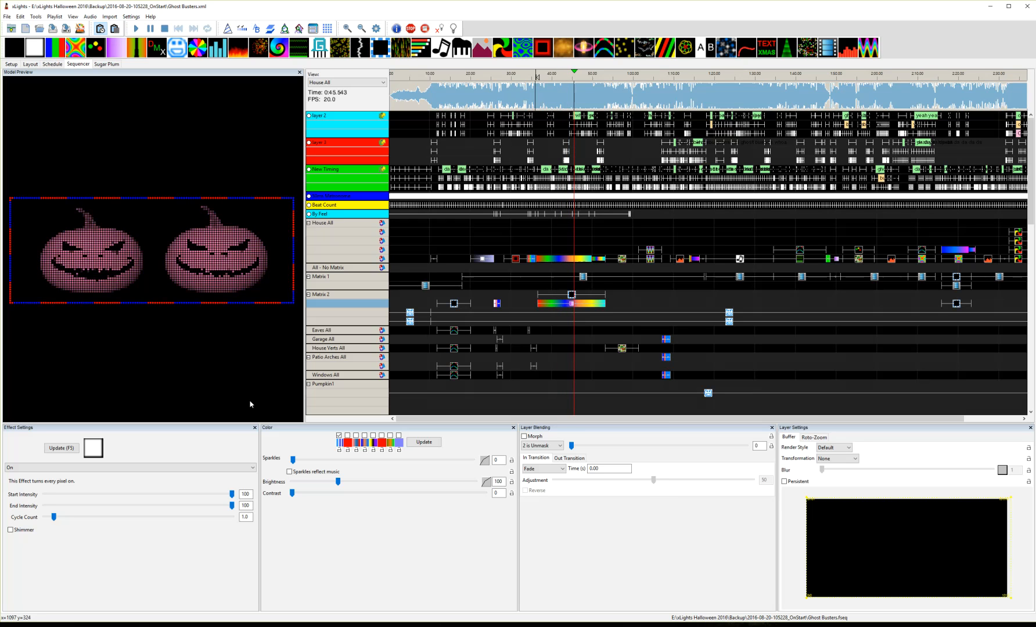
pyautogui.click(166, 29)
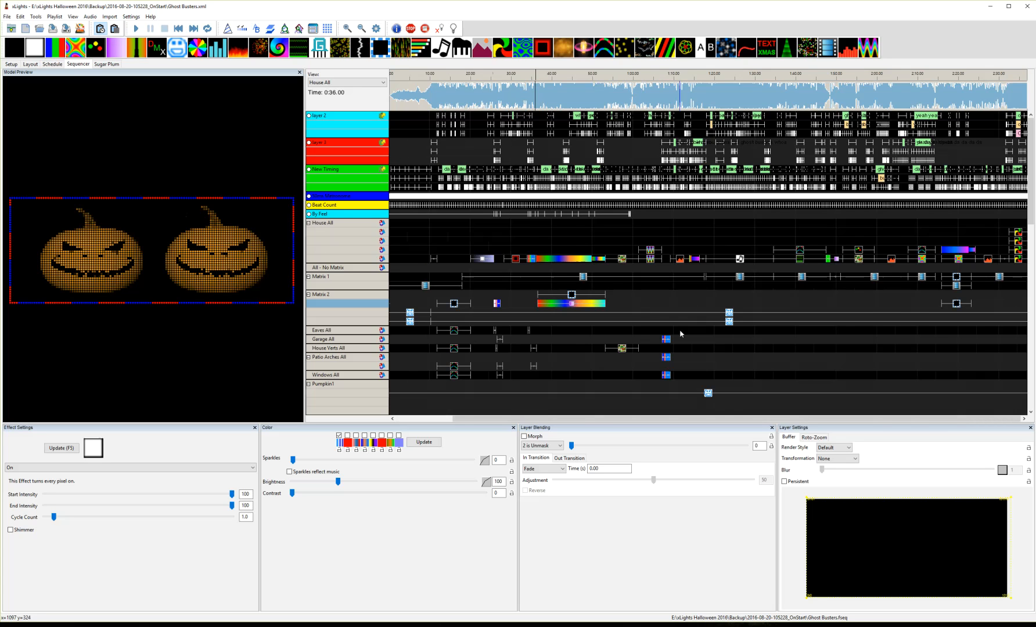
# Step: Compare the Marquee settings in Matrix 2 near 2:20 with the pumpkin Video effect at the same time in Matrix 1
pyautogui.hscroll(3, 831, 349)
pyautogui.click(894, 304)
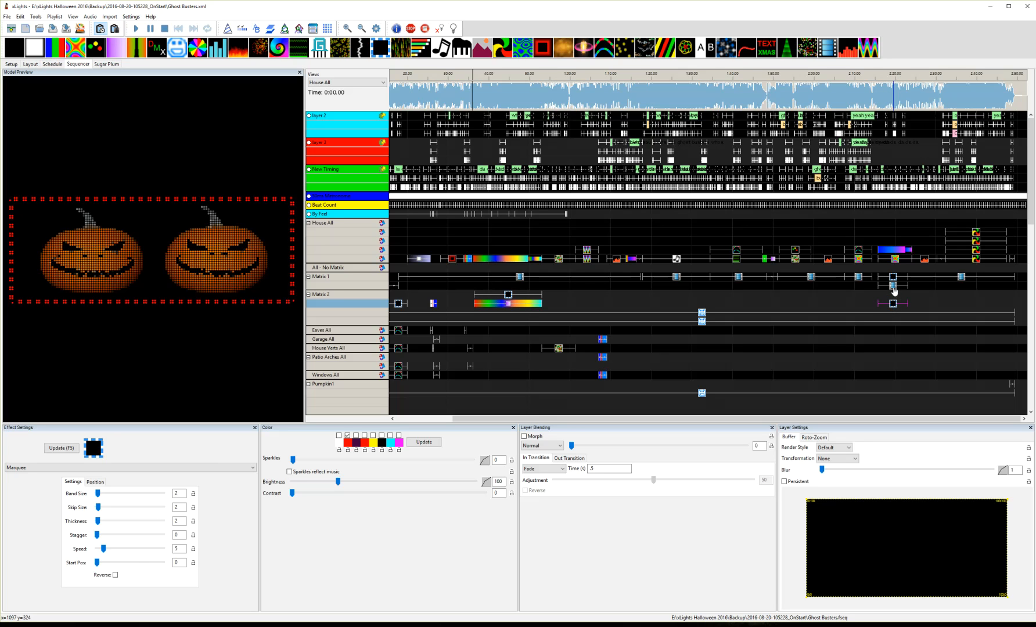
pyautogui.click(893, 286)
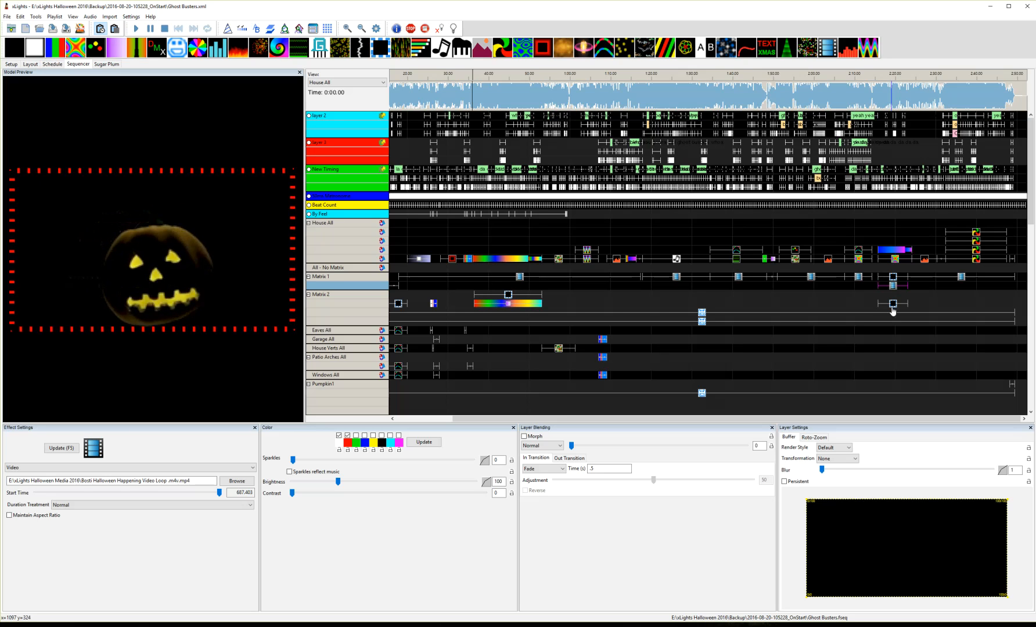
pyautogui.click(893, 303)
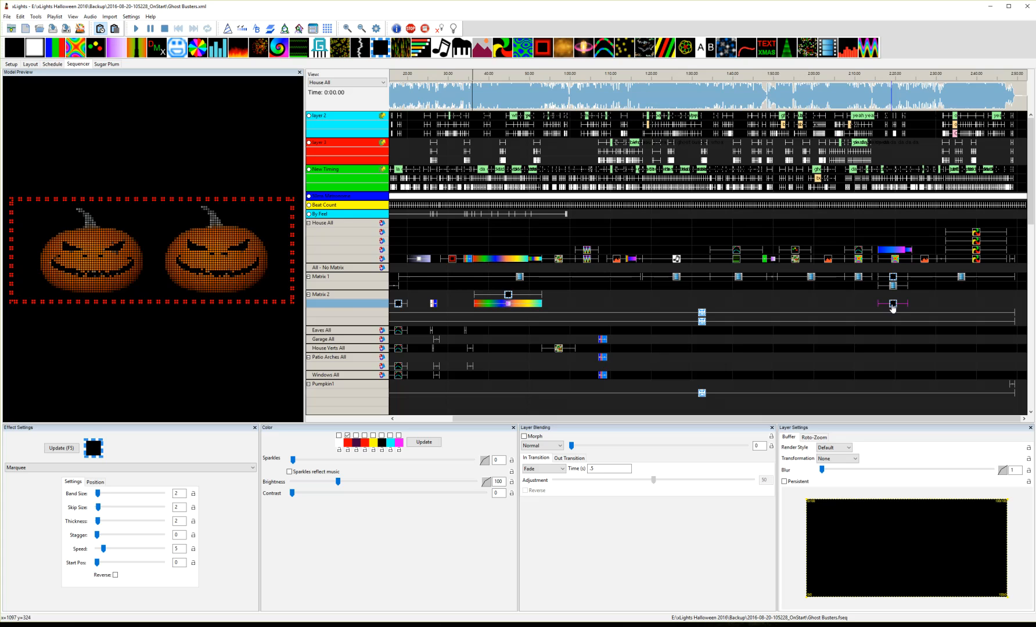
# Step: Expand Pumpkin1's submodels and compare the Outline's Marquee settings near 2:20 with the Marquees in Matrix 2 and Matrix 1
pyautogui.scroll(-4, 894, 360)
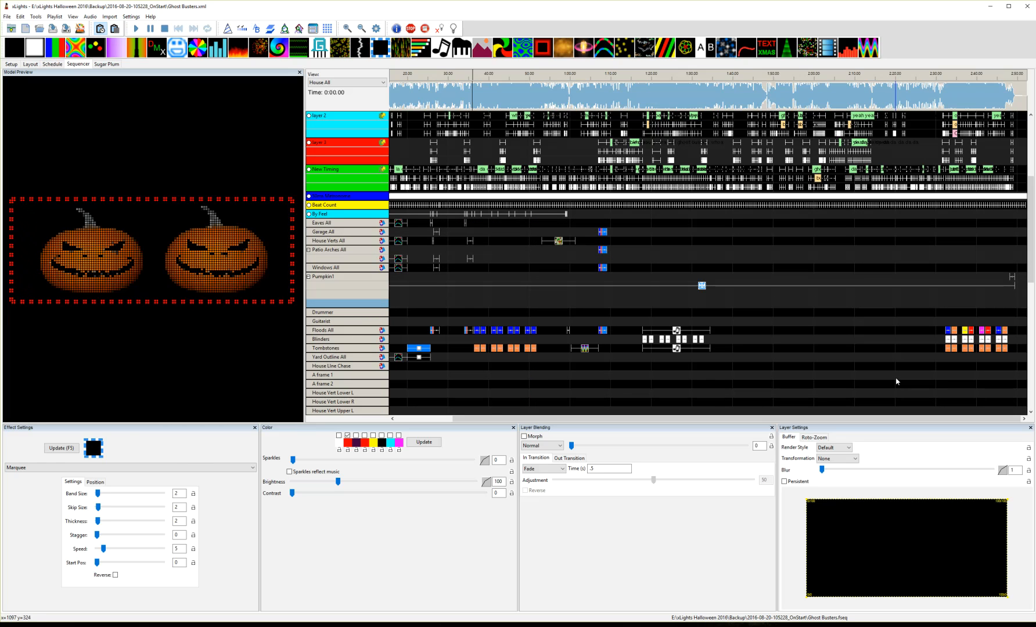
pyautogui.click(339, 278)
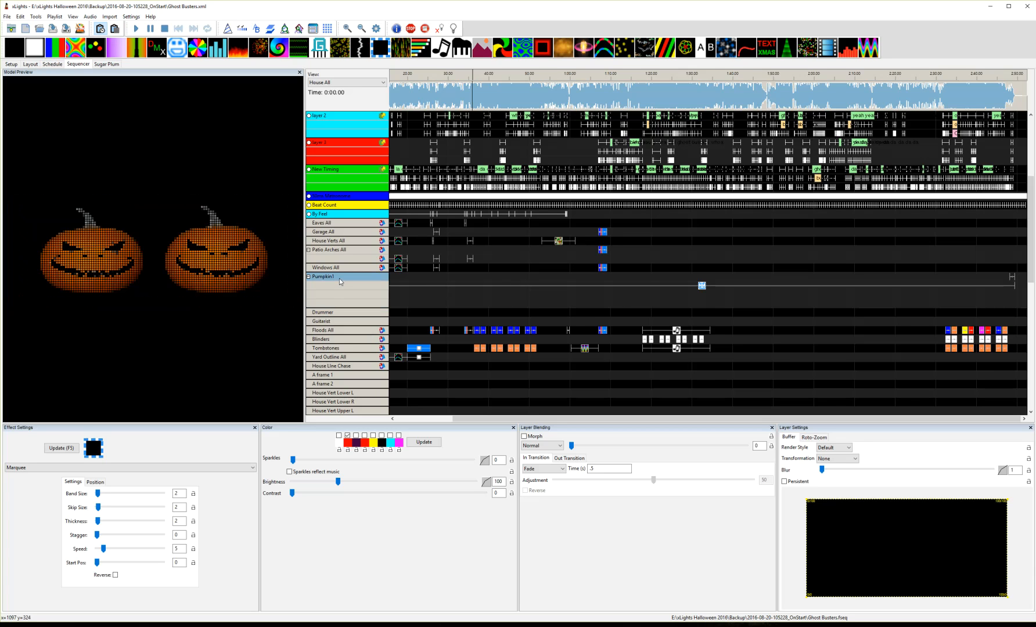
pyautogui.doubleClick(339, 278)
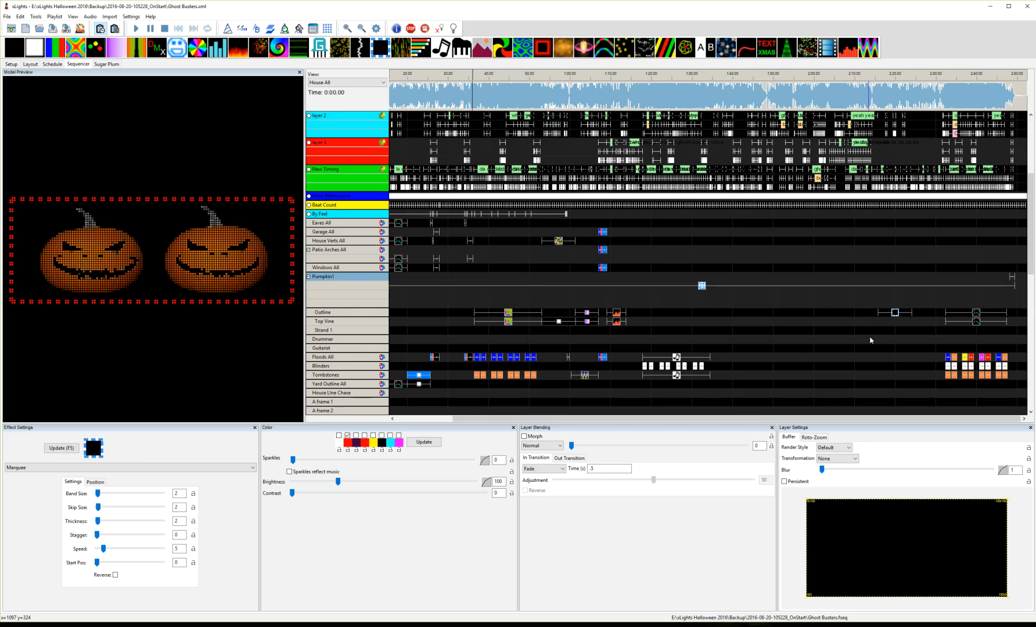
pyautogui.click(895, 314)
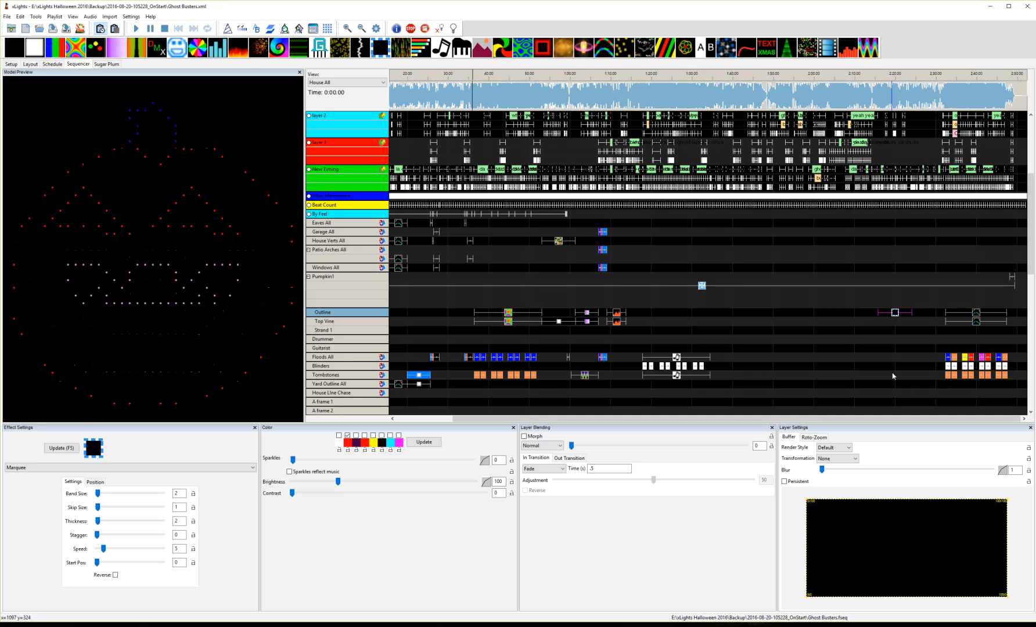
pyautogui.scroll(4, 893, 376)
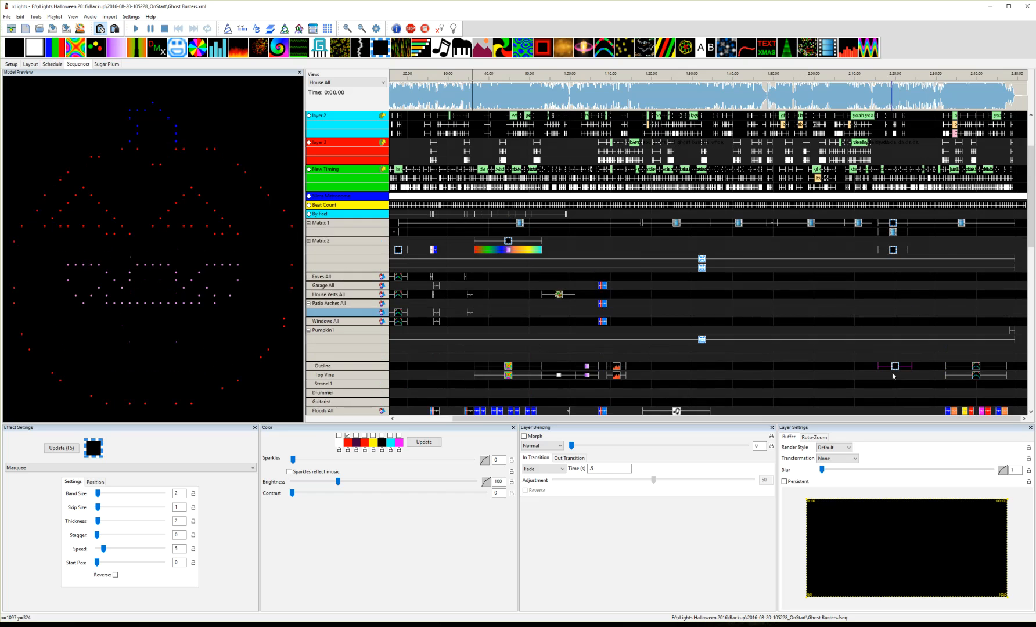
pyautogui.click(892, 285)
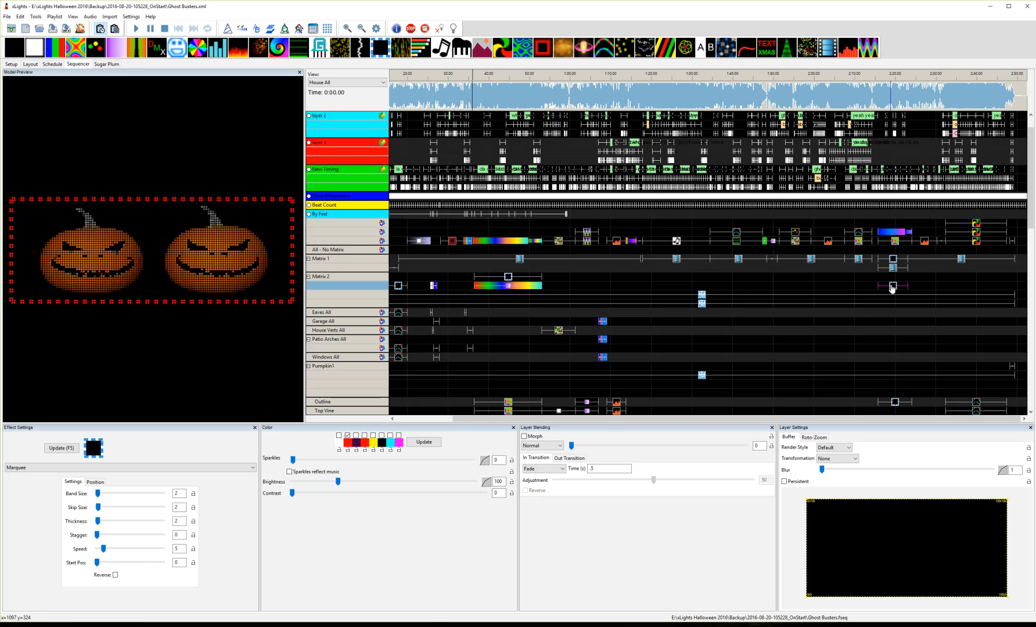
pyautogui.click(894, 259)
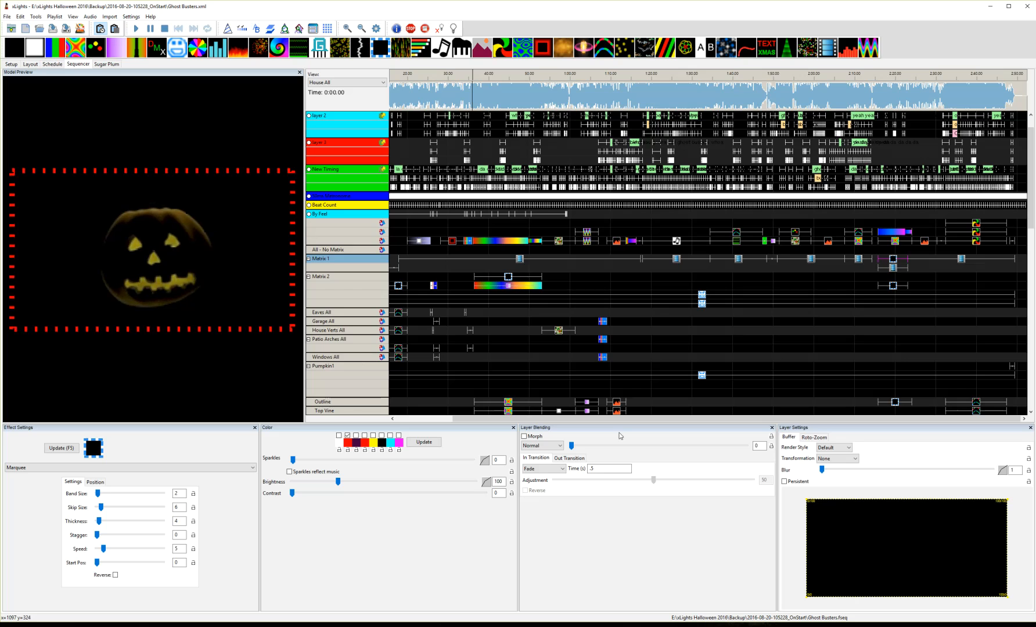
# Step: Examine the Butterfly, On, Color Wash and VU Meter effects on Pumpkin1's Outline and Top Vine submodels
pyautogui.scroll(-3, 749, 362)
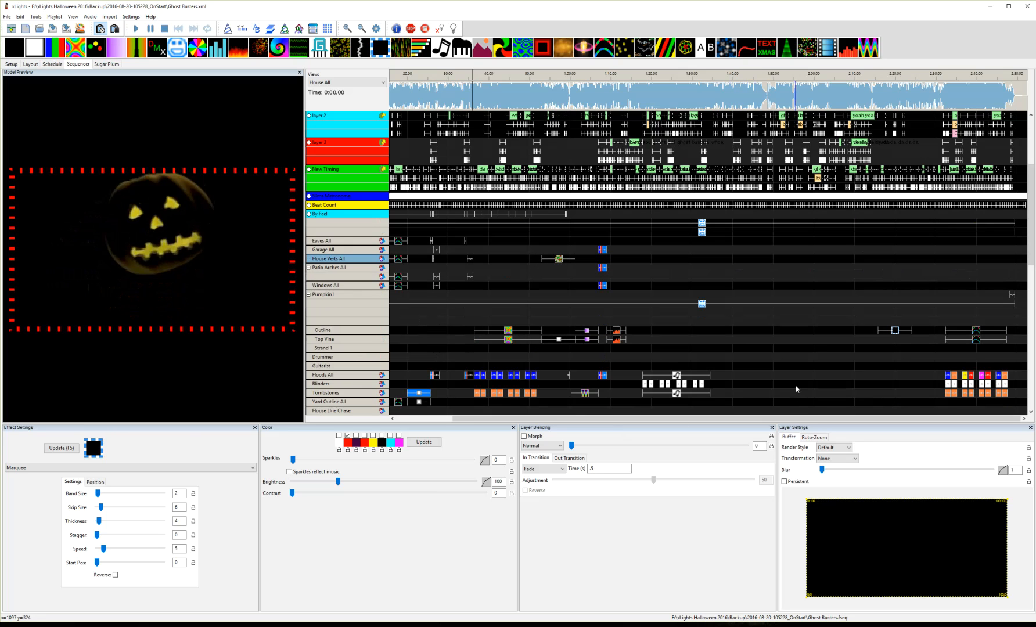
pyautogui.scroll(-2, 697, 371)
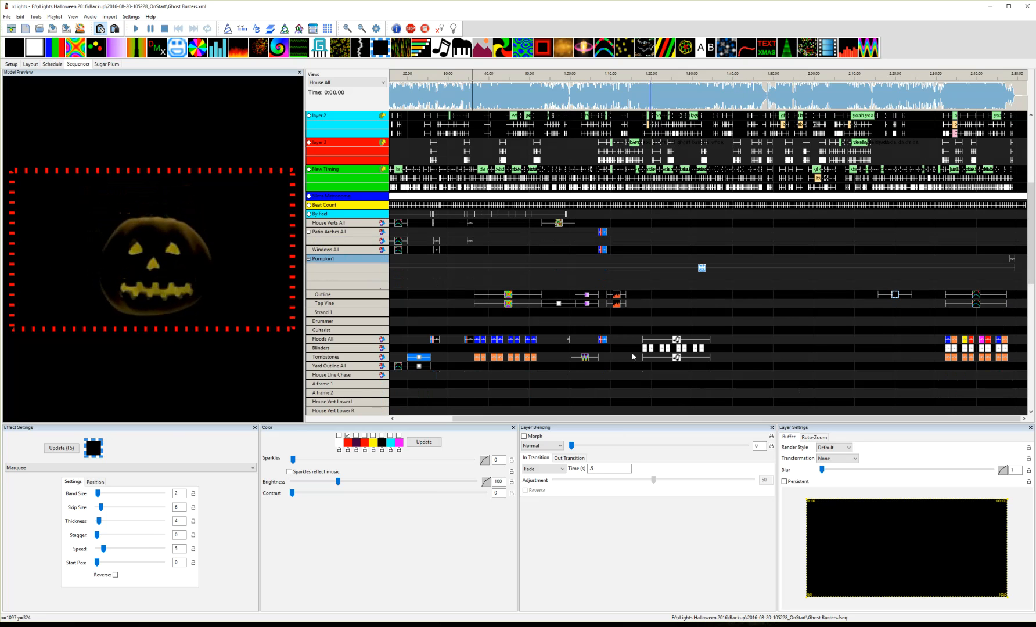
pyautogui.scroll(-2, 614, 358)
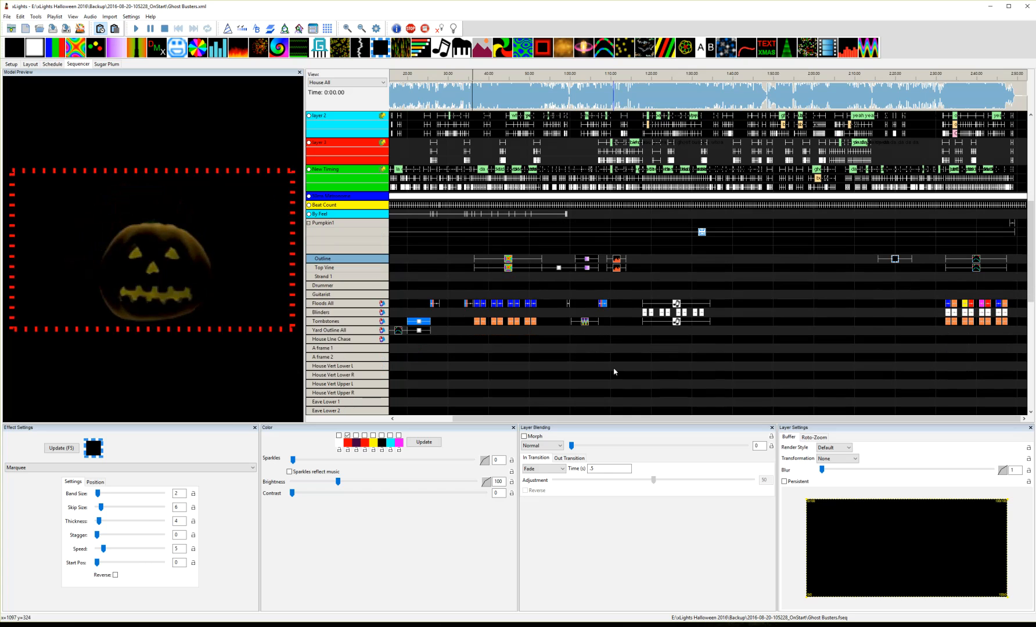
pyautogui.click(509, 259)
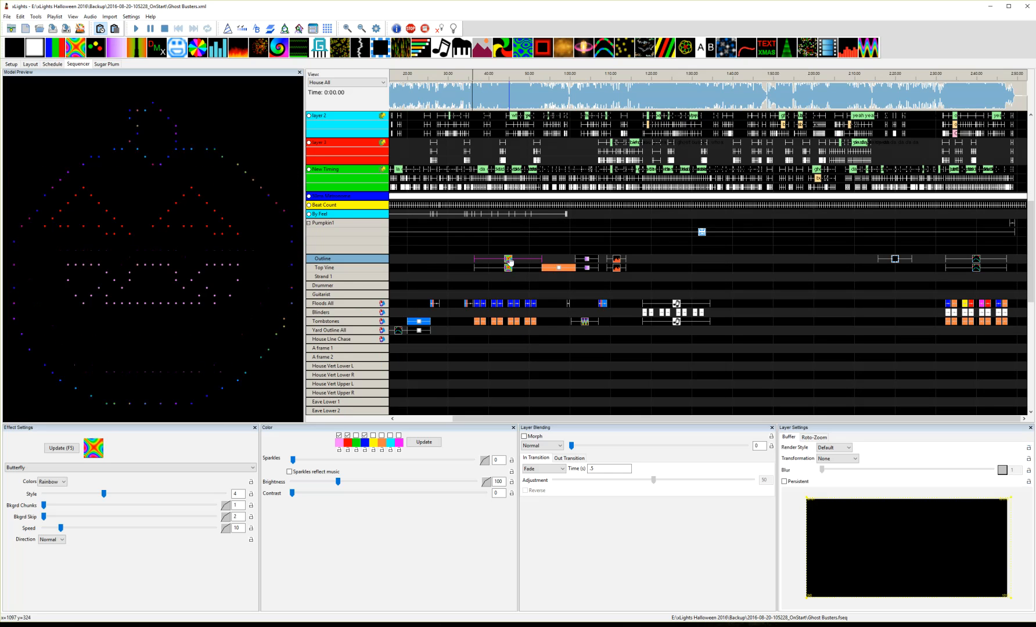
pyautogui.click(508, 268)
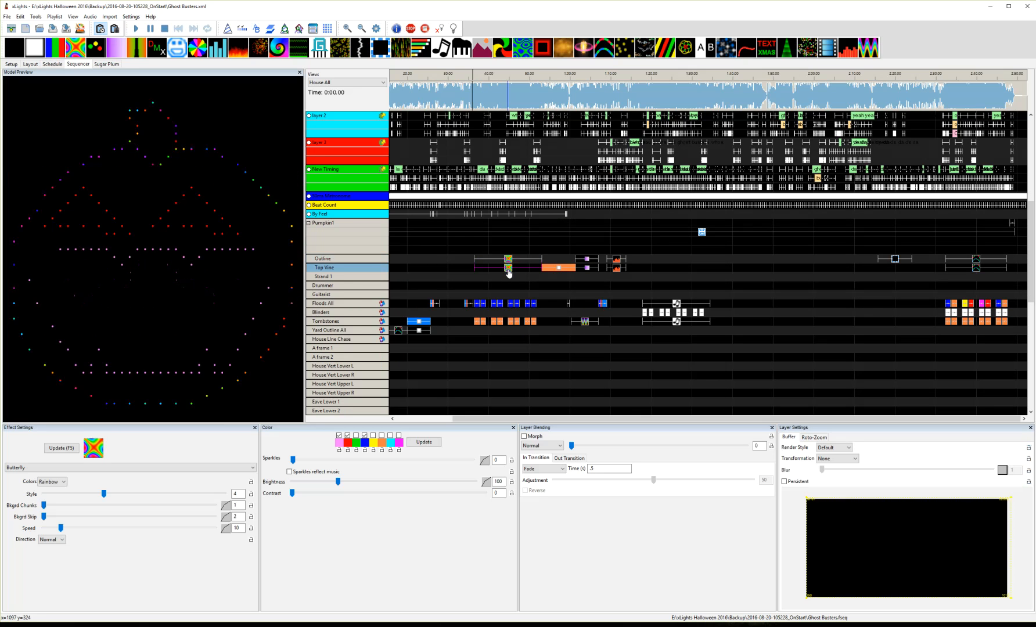
pyautogui.click(558, 269)
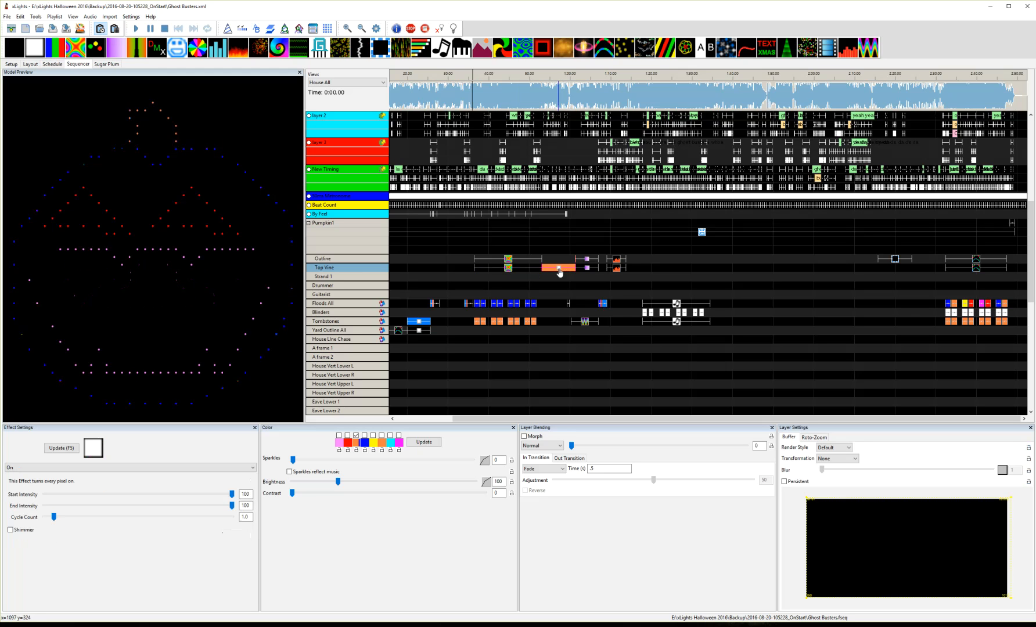
pyautogui.click(587, 260)
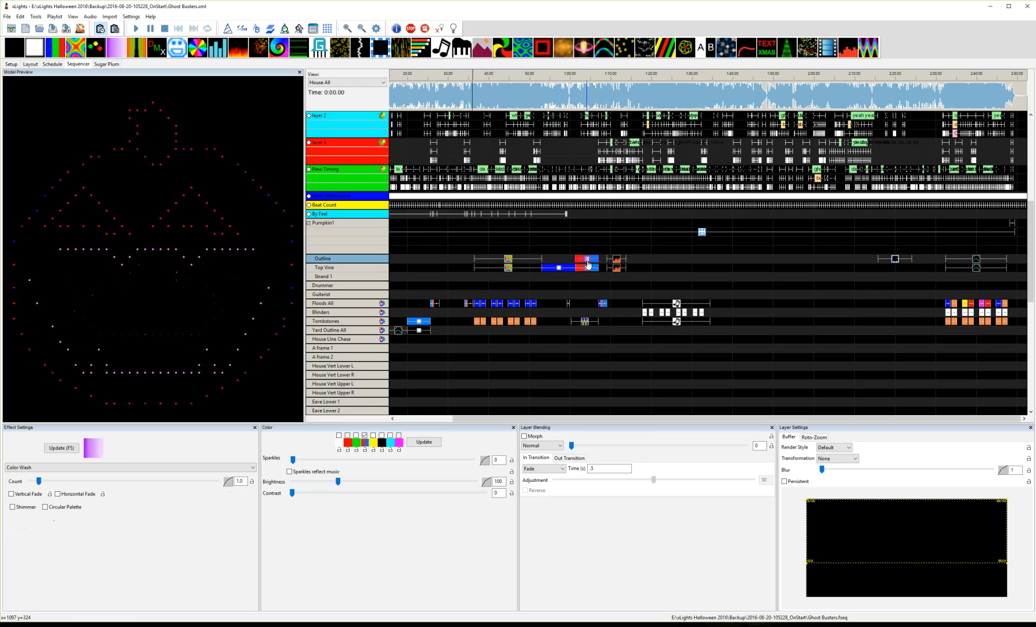
pyautogui.click(616, 261)
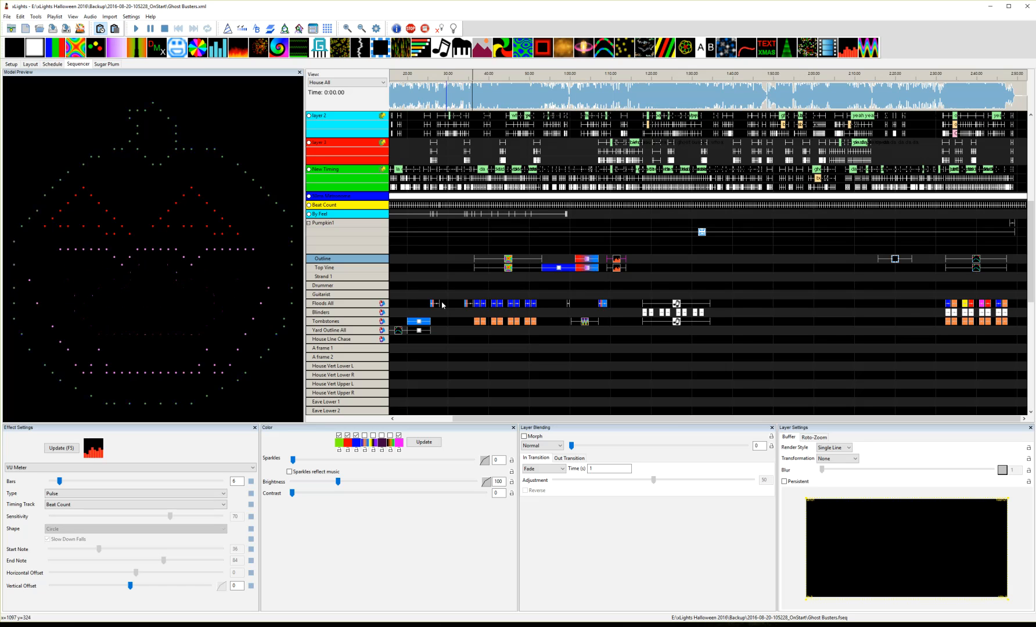
# Step: Expand the Floods All group to show its individual floods and examine its first On and Color Wash effects
pyautogui.doubleClick(350, 308)
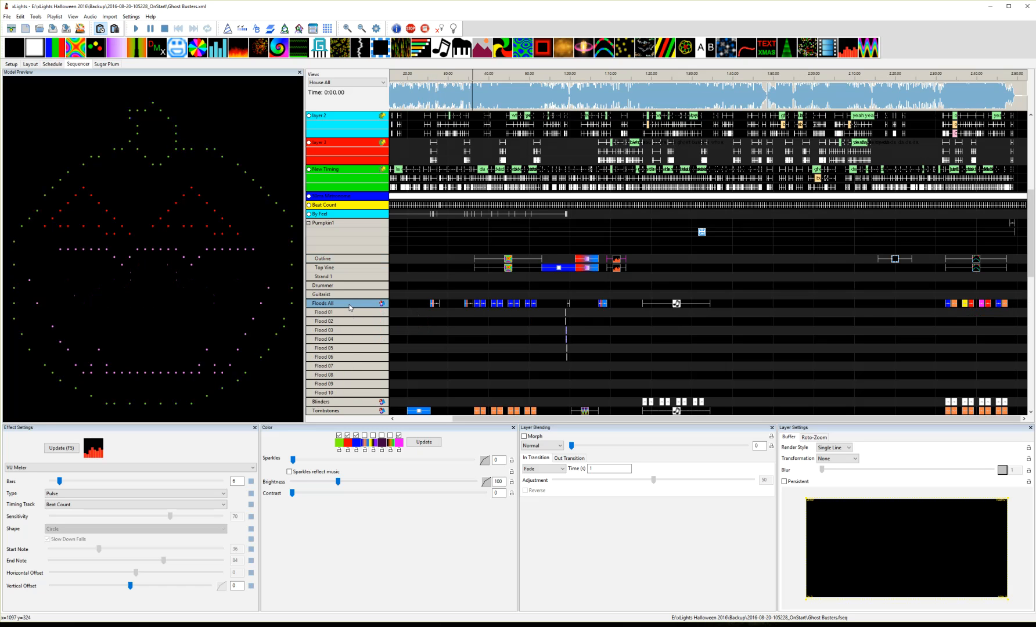
pyautogui.click(433, 303)
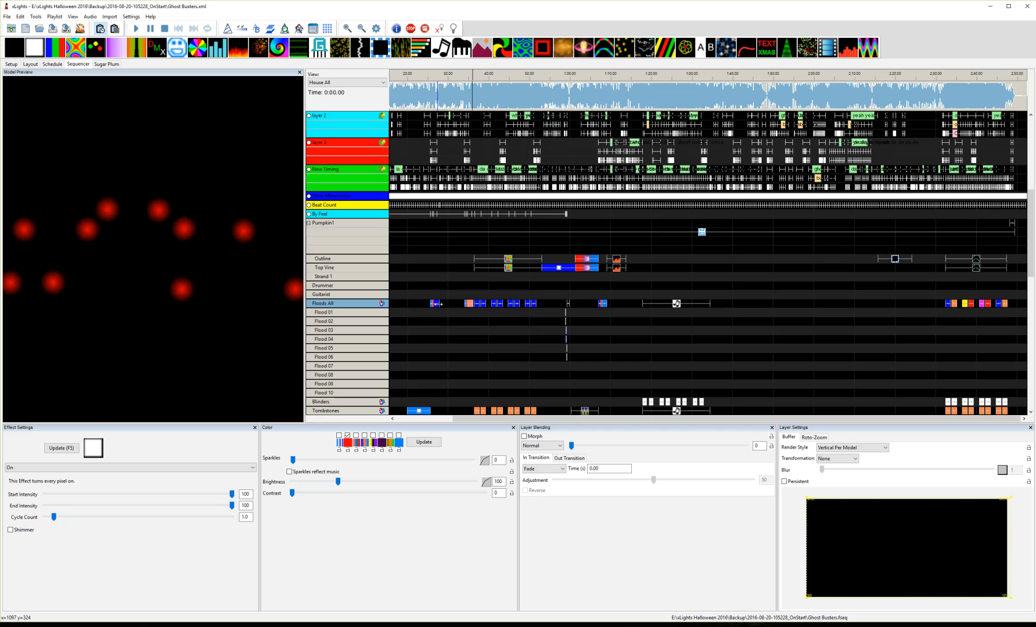
pyautogui.click(438, 304)
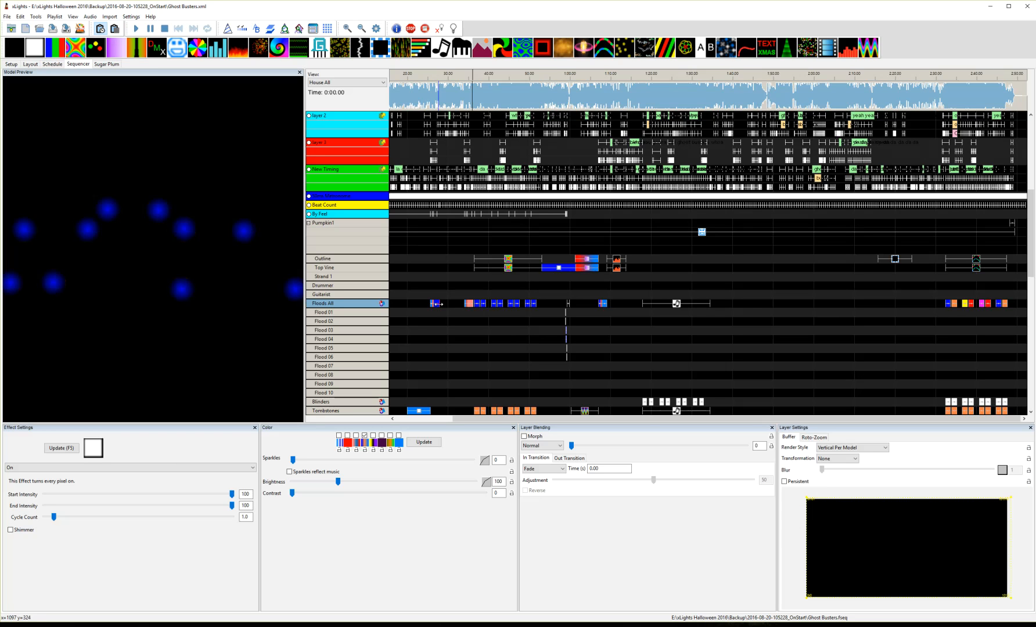
pyautogui.click(468, 303)
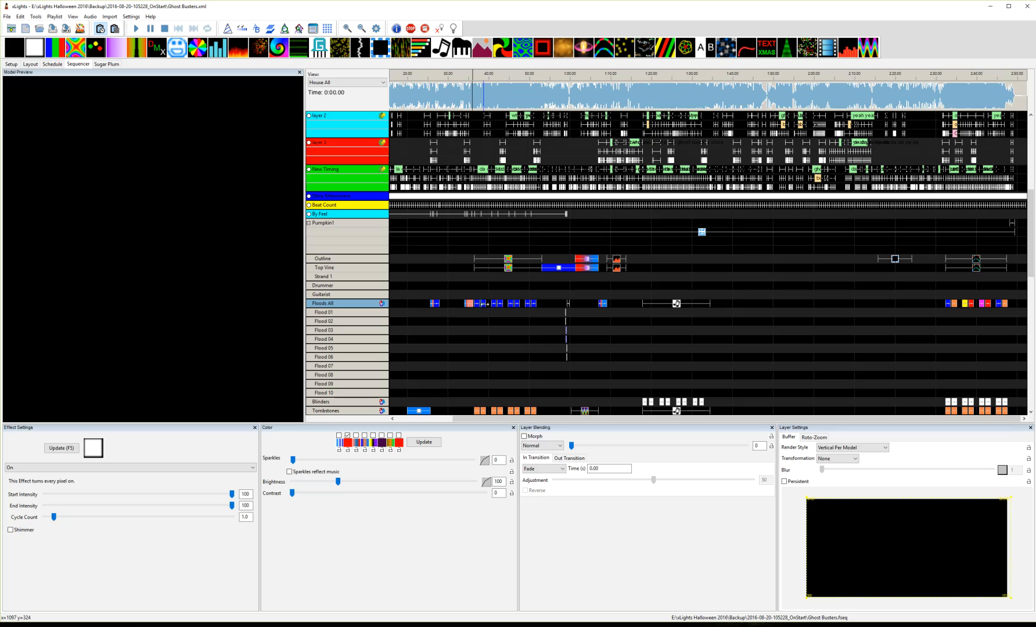
pyautogui.click(484, 304)
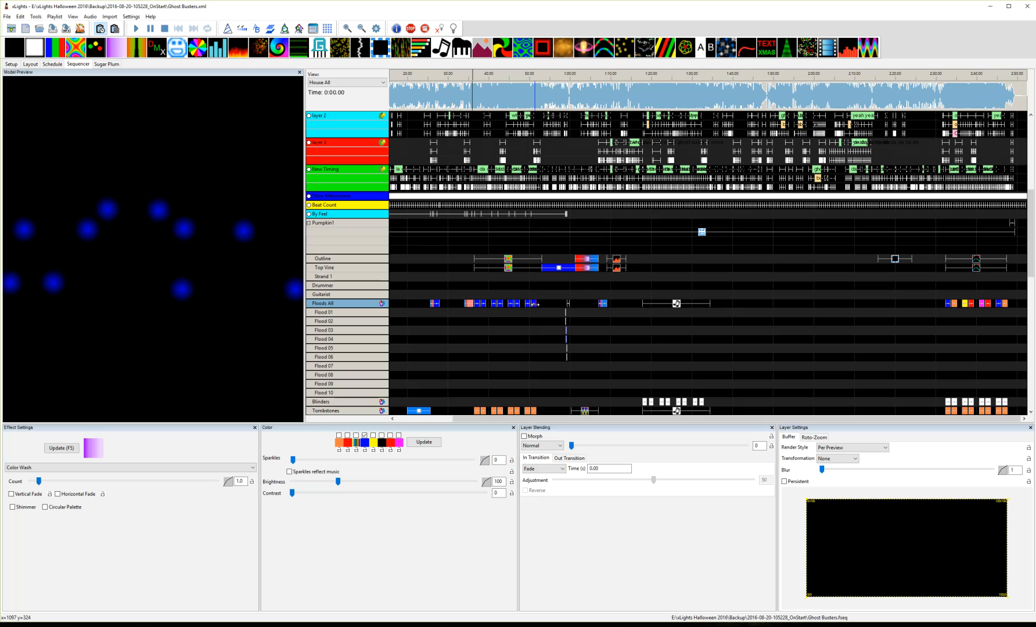
# Step: Examine the Butterfly and Music effects on Floods All and play the sequence in the House Preview from about 1:17
pyautogui.click(569, 303)
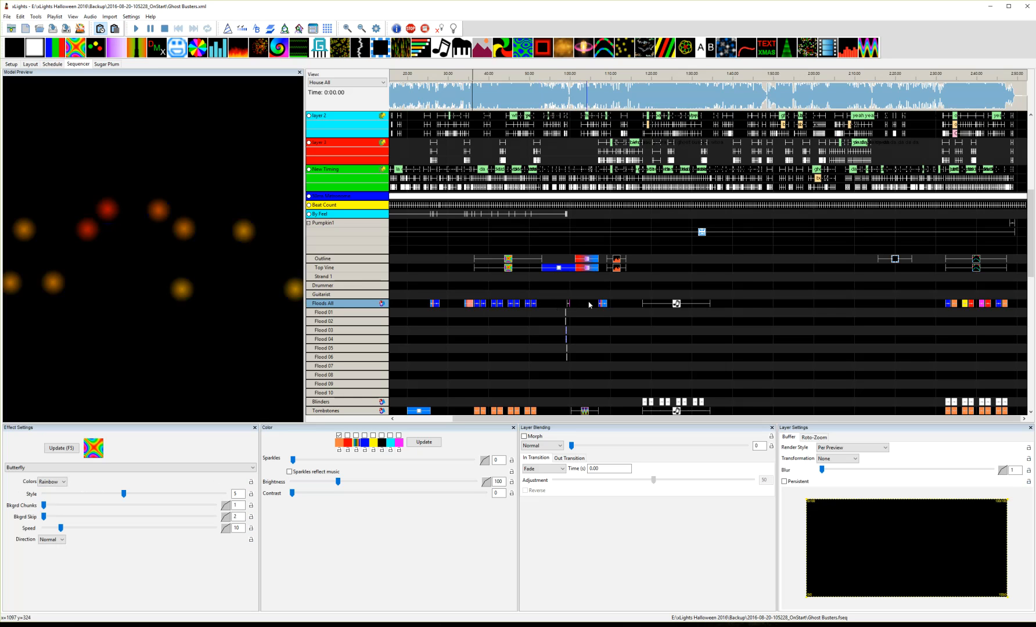
pyautogui.click(678, 306)
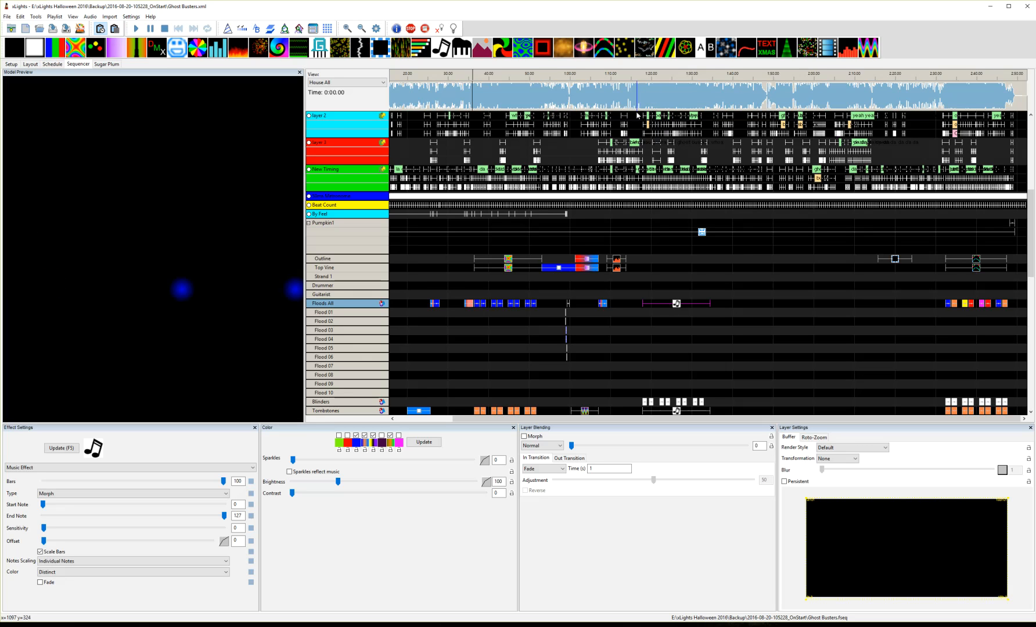
pyautogui.moveTo(0, 259); pyautogui.dragTo(890, 303)
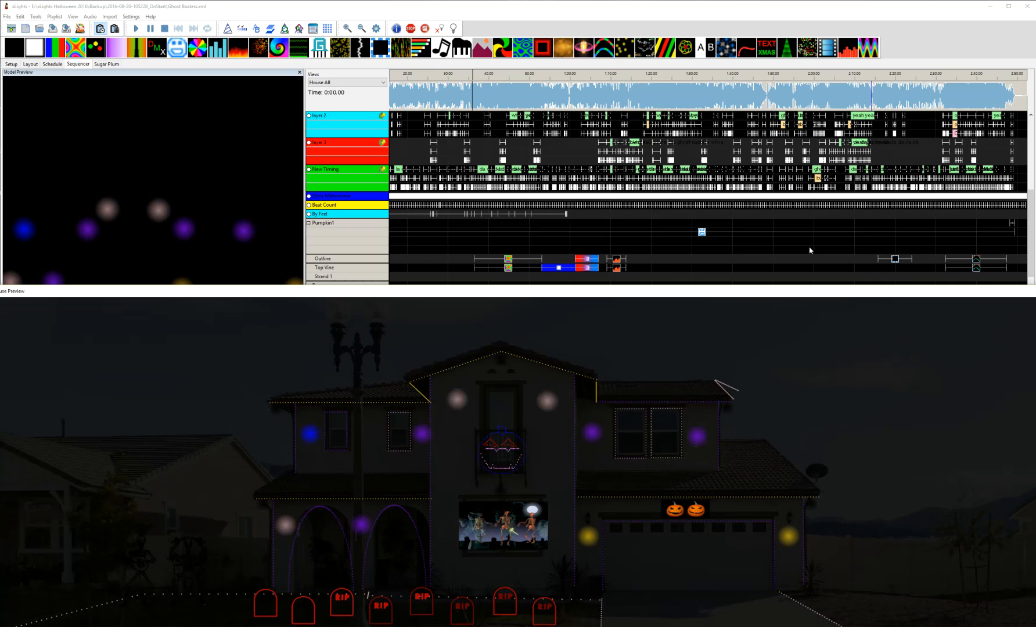
pyautogui.click(640, 94)
pyautogui.click(133, 30)
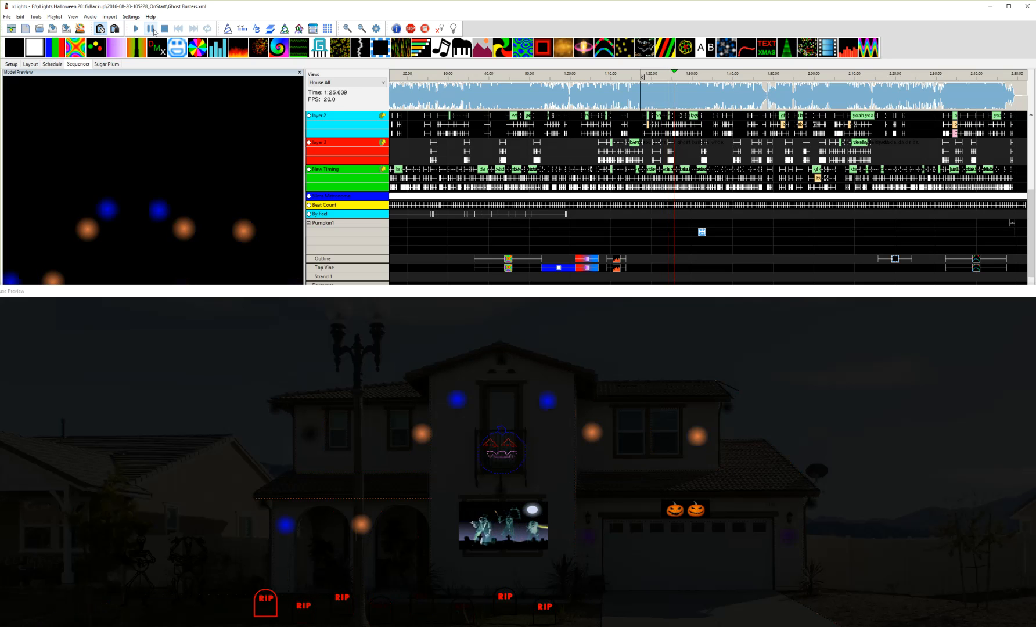
pyautogui.moveTo(673, 293); pyautogui.dragTo(0, 257)
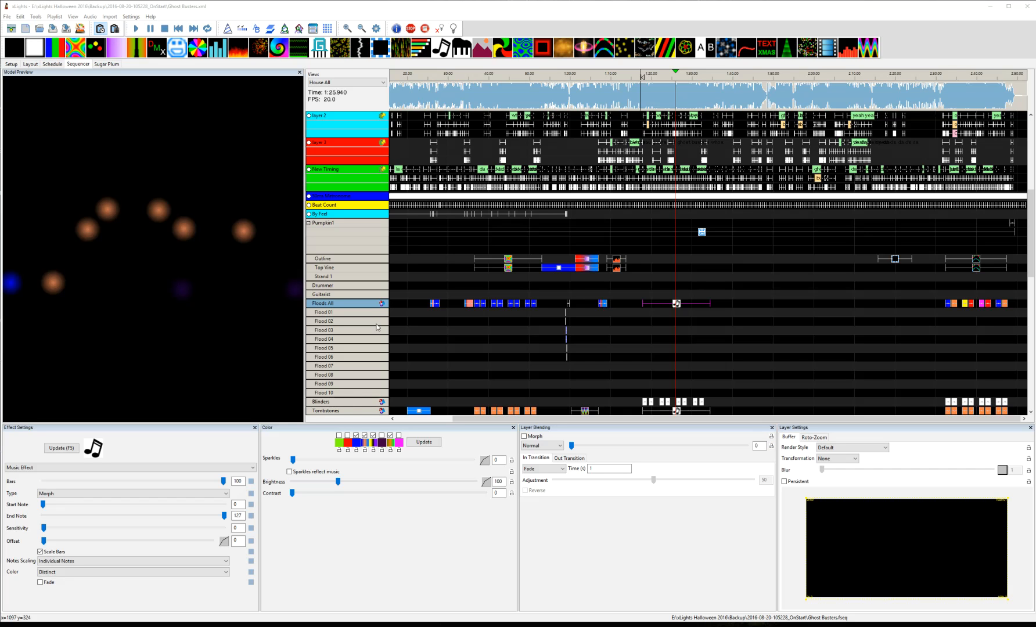
# Step: Examine the first On effect on Blinders and the first On effect on Tombstones
pyautogui.scroll(-3, 795, 357)
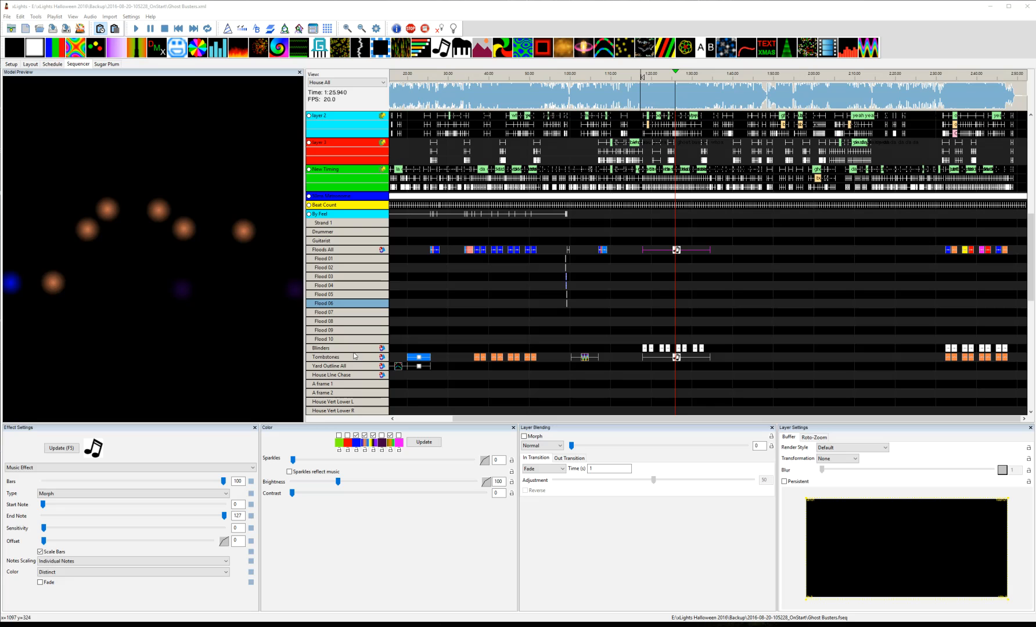
pyautogui.click(645, 348)
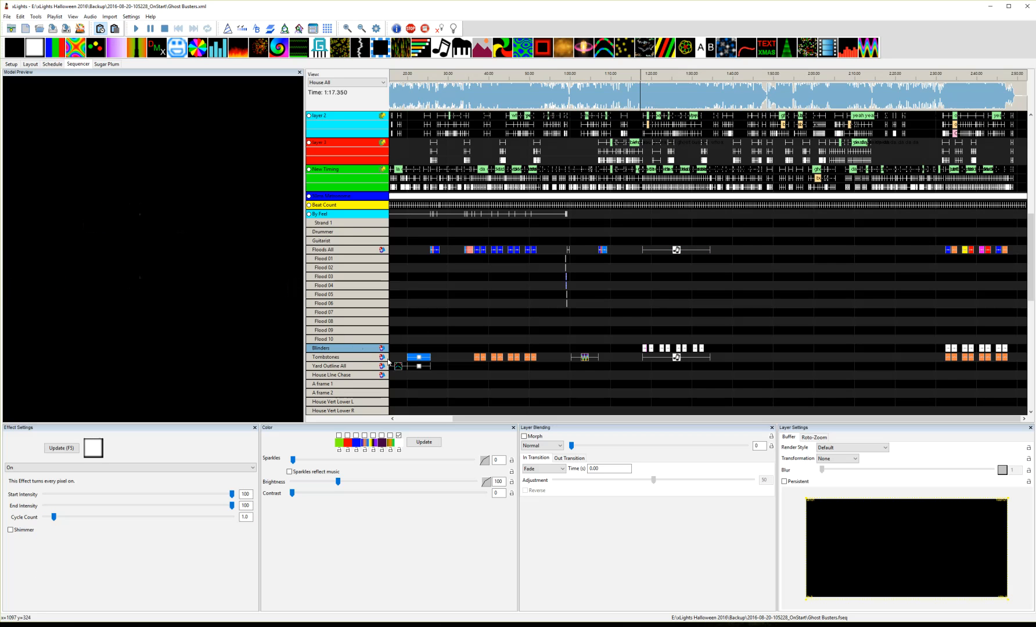
pyautogui.click(419, 358)
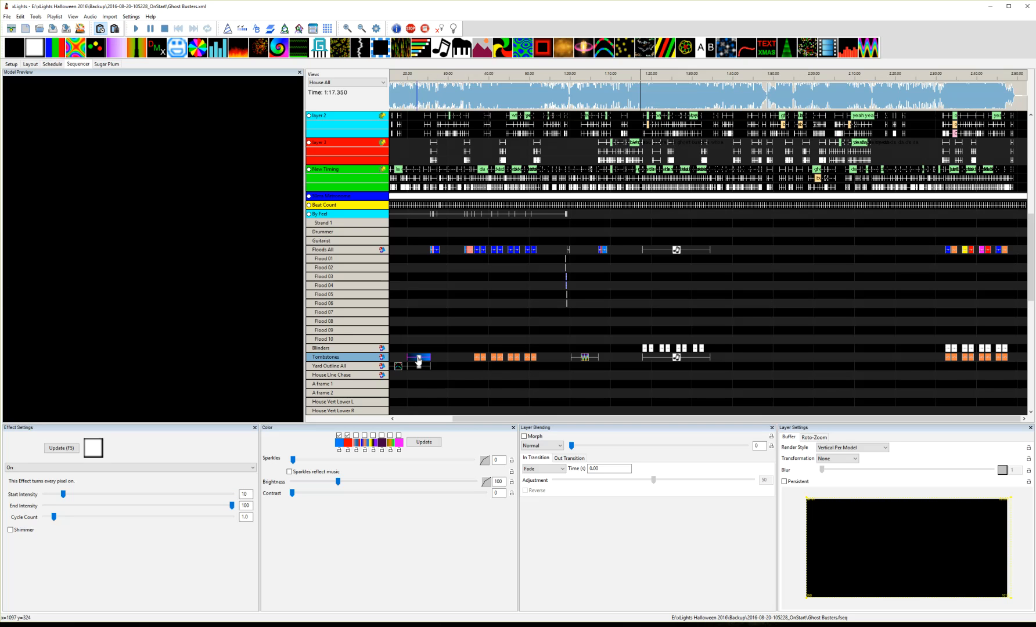
# Step: Bring the House Preview into view, play the sequence from about 0:43 and put the preview away again after stopping playback
pyautogui.moveTo(0, 238); pyautogui.dragTo(1011, 296)
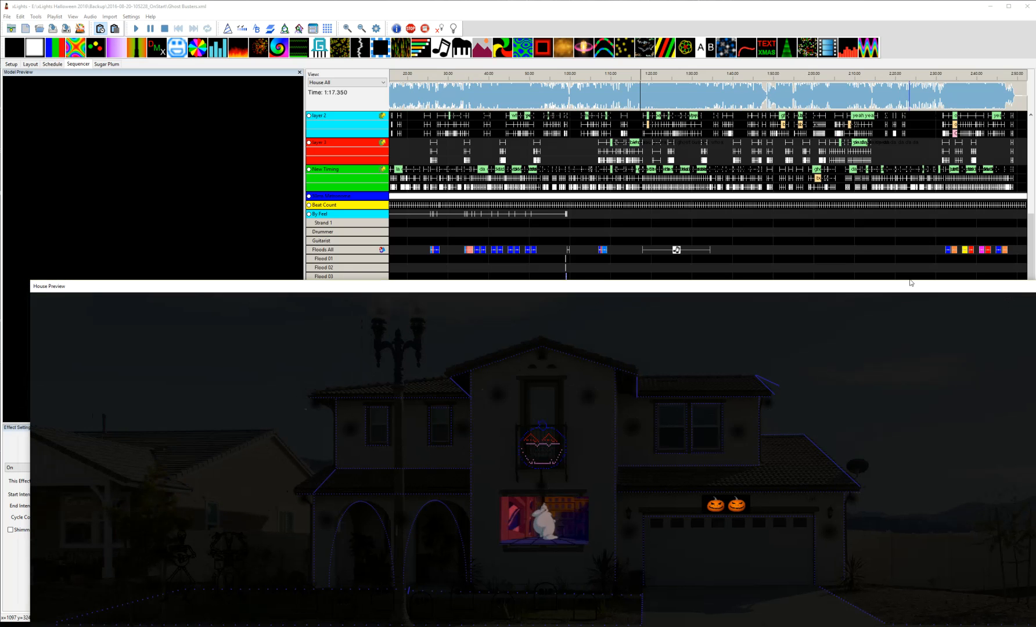
pyautogui.moveTo(469, 283); pyautogui.dragTo(486, 331)
pyautogui.click(503, 91)
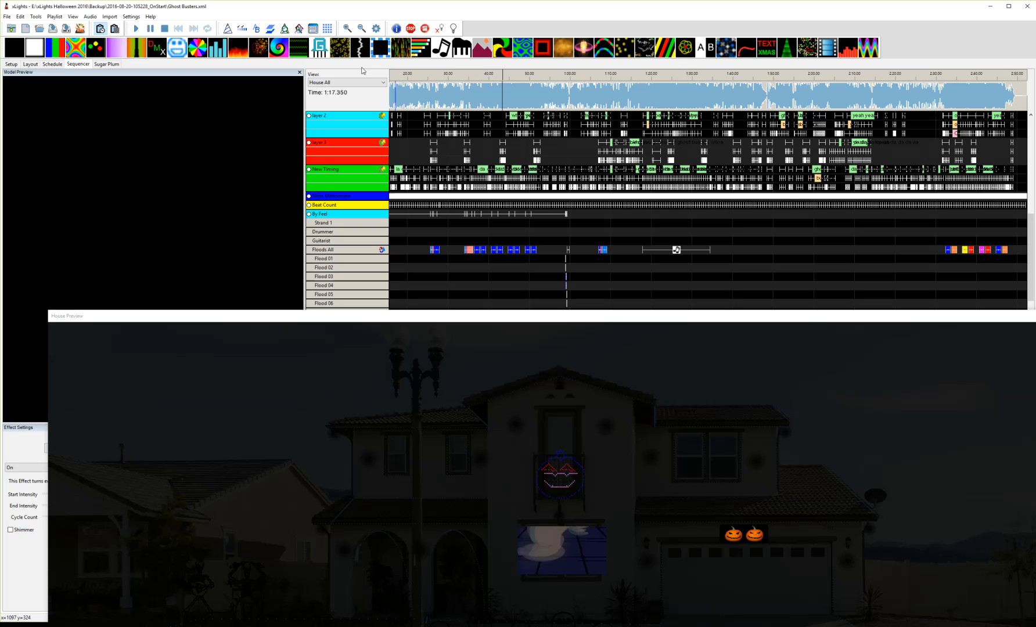
pyautogui.click(136, 30)
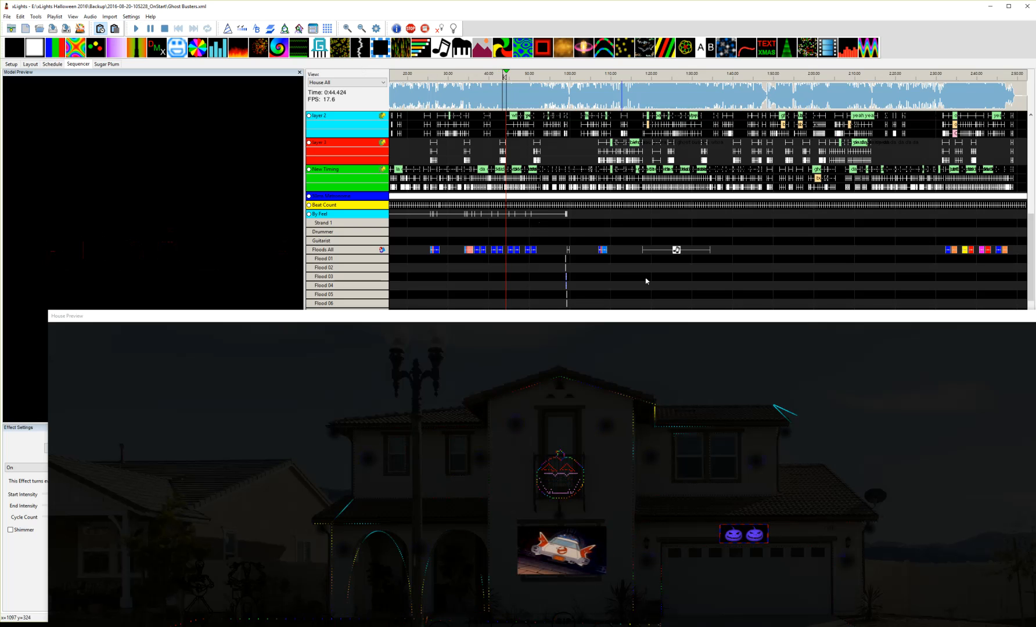
pyautogui.click(684, 312)
pyautogui.moveTo(684, 313); pyautogui.dragTo(681, 285)
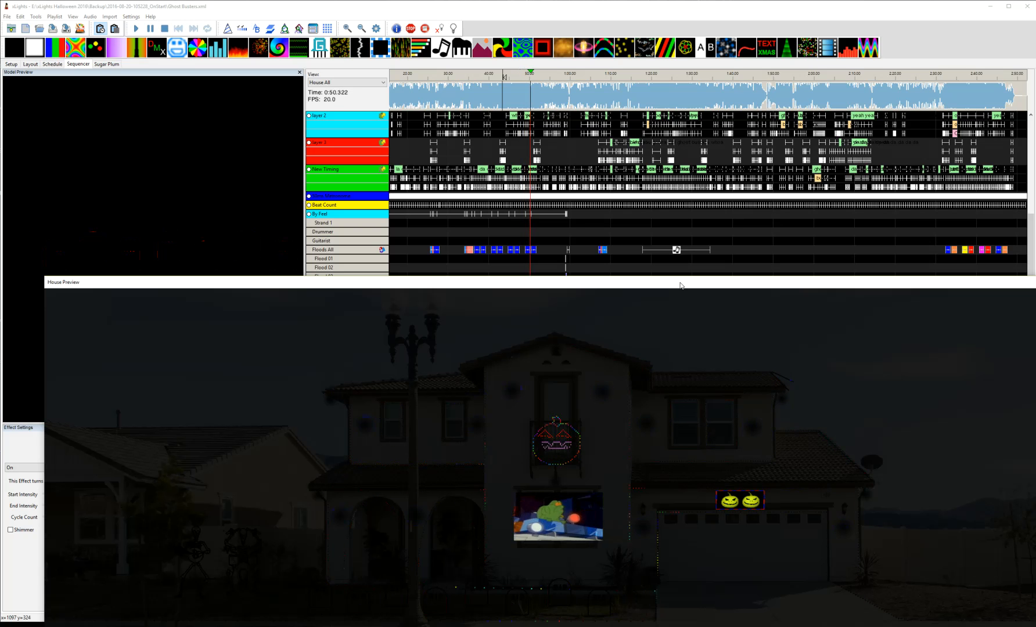
pyautogui.click(164, 29)
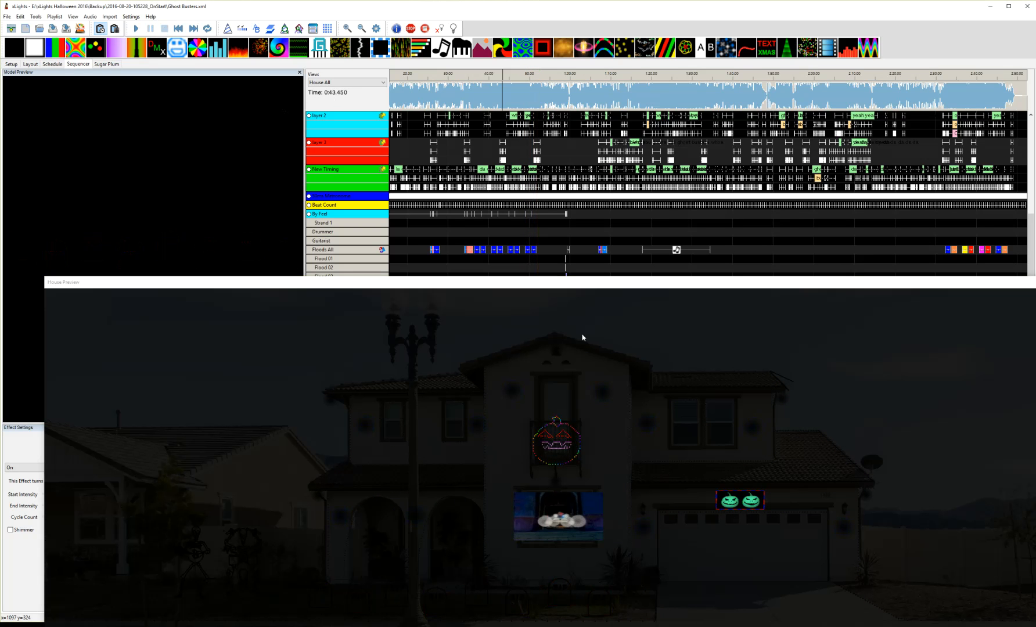
pyautogui.moveTo(913, 285); pyautogui.dragTo(0, 317)
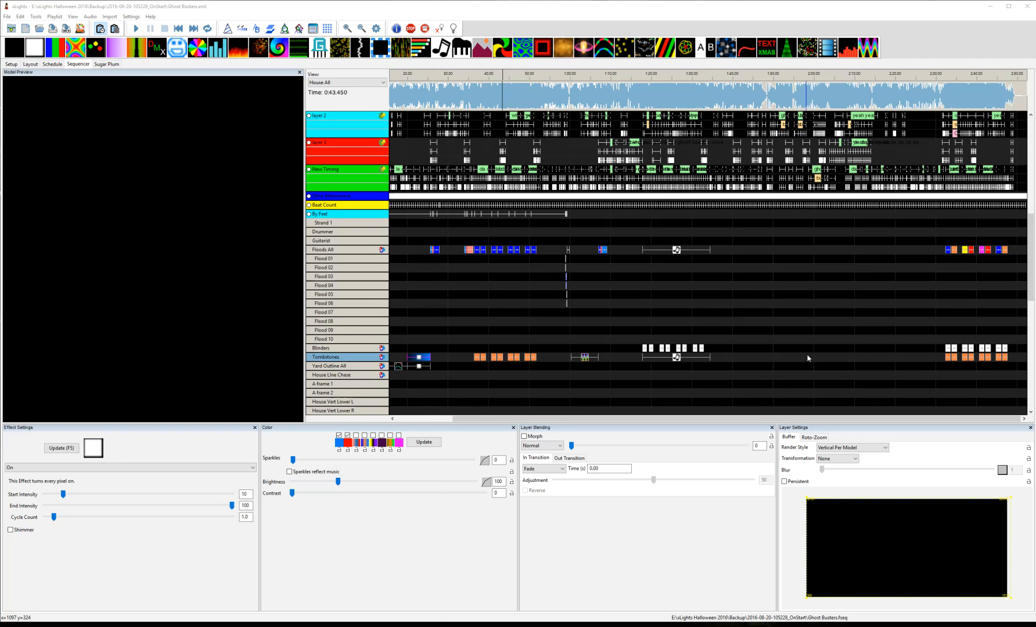
# Step: Survey the effects across all model rows, from House All and the matrices through the floods, Blinders and Tombstones to the individual eaves
pyautogui.scroll(-5, 809, 359)
pyautogui.scroll(-13, 813, 359)
pyautogui.scroll(18, 820, 362)
pyautogui.scroll(6, 822, 371)
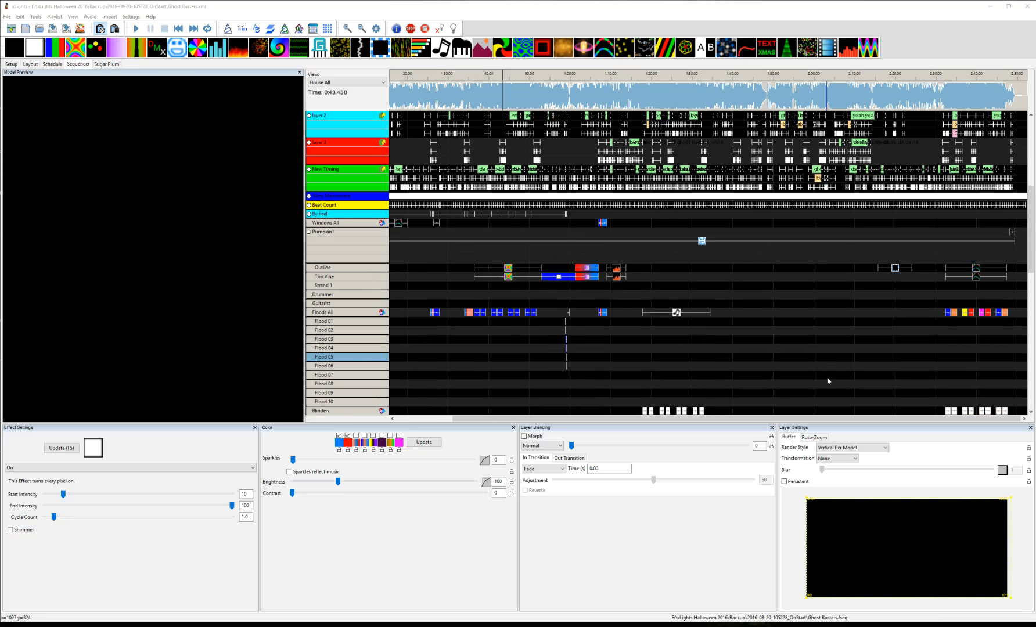
pyautogui.scroll(6, 827, 381)
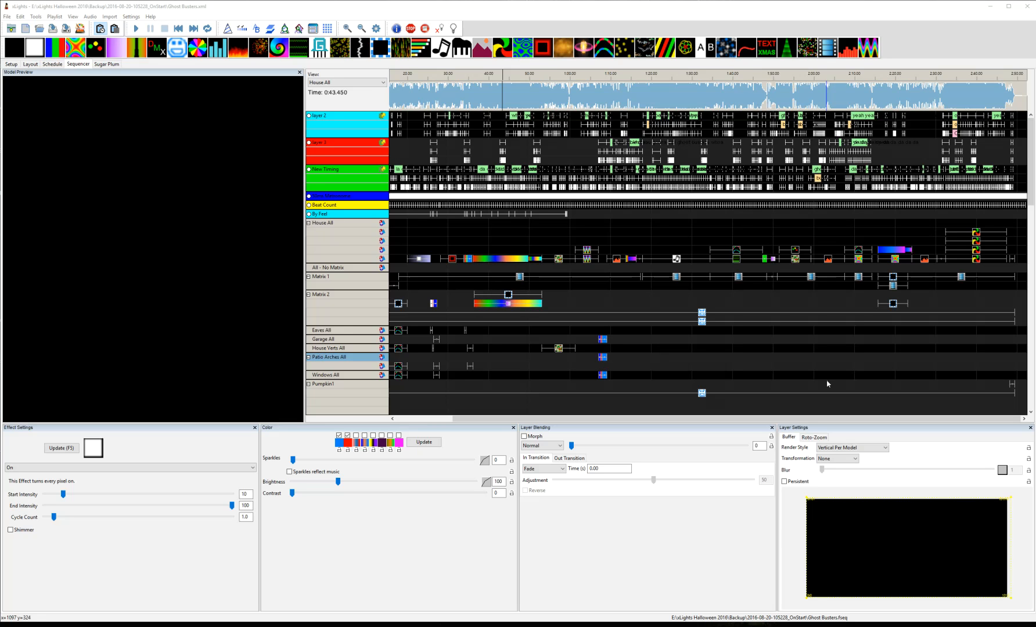
pyautogui.scroll(-3, 828, 383)
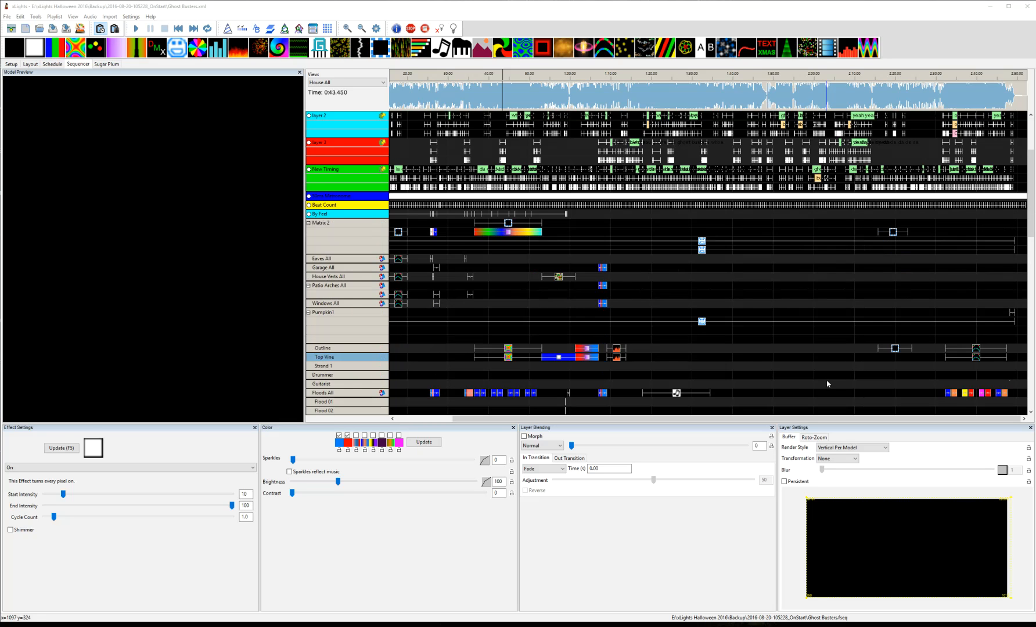
pyautogui.scroll(-9, 827, 383)
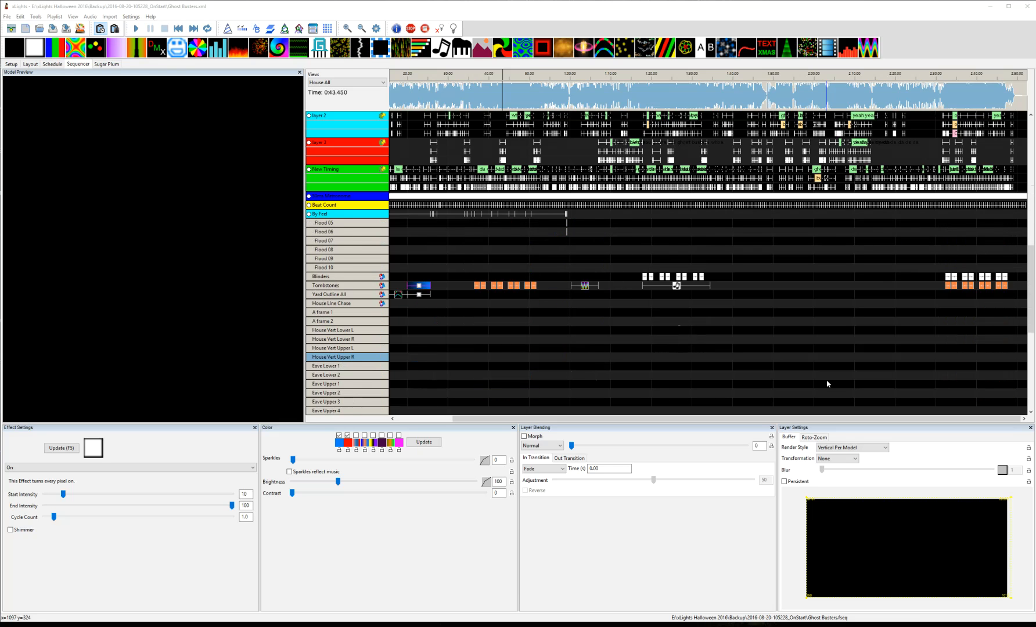
pyautogui.scroll(8, 829, 383)
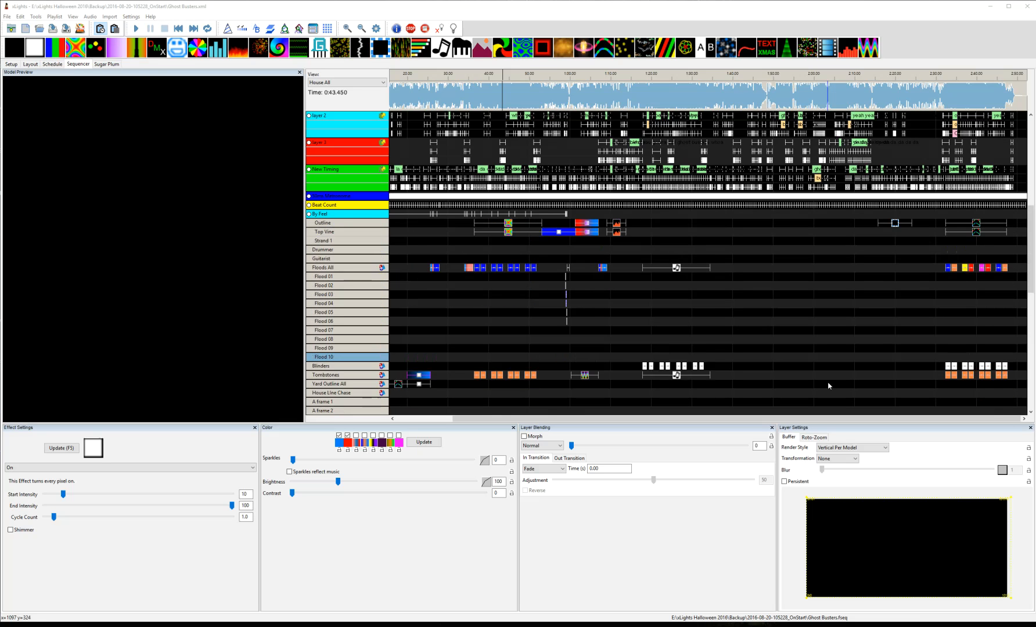
pyautogui.scroll(3, 828, 386)
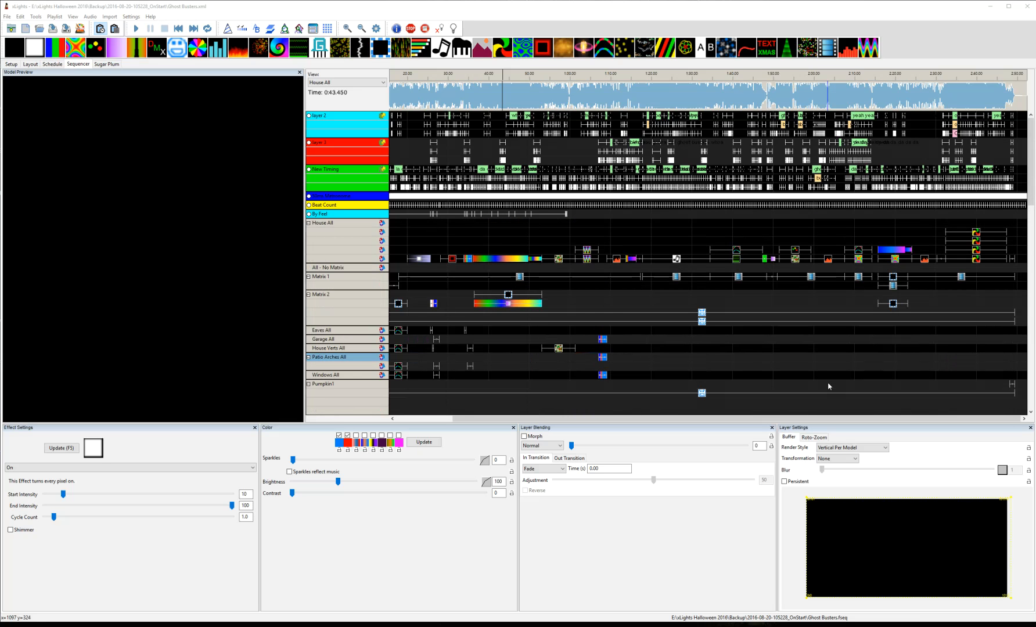